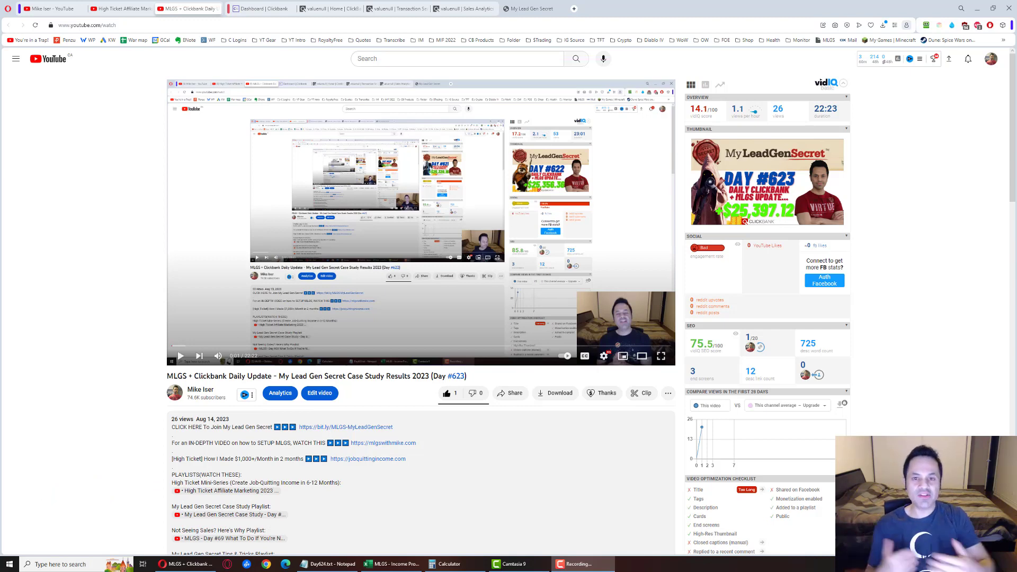
# Bring up the My Lead Gen Secret dashboard with lead stats and recent mailing open and click rates.
pyautogui.click(532, 9)
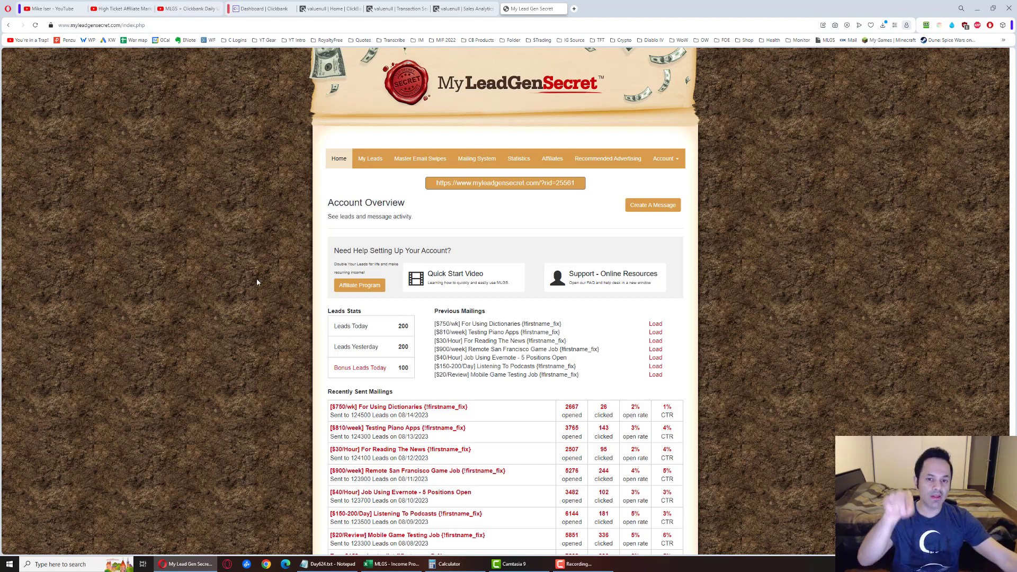
pyautogui.click(368, 409)
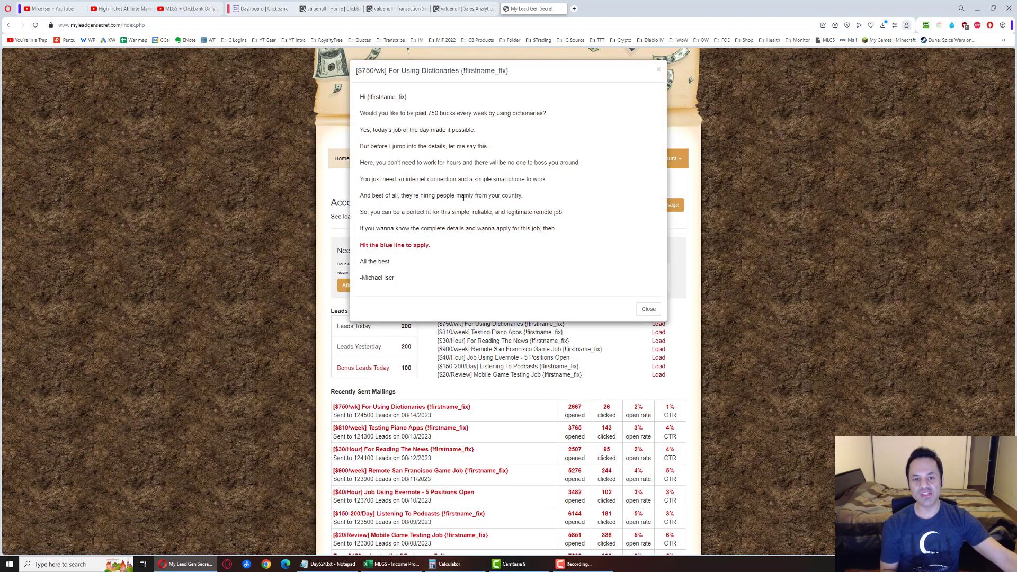
pyautogui.moveTo(357, 71); pyautogui.dragTo(523, 71)
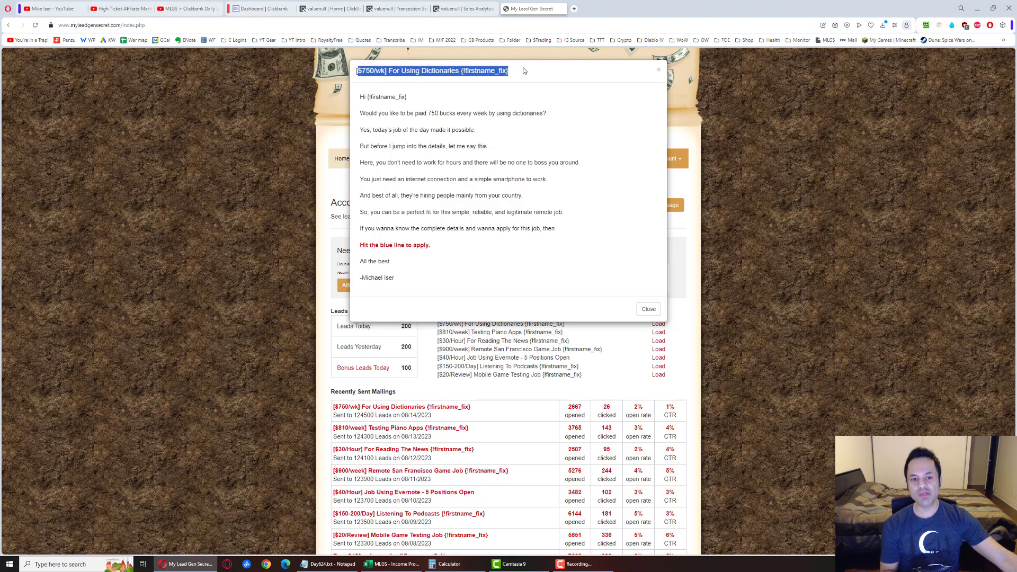
pyautogui.moveTo(359, 96); pyautogui.dragTo(474, 278)
pyautogui.click(474, 278)
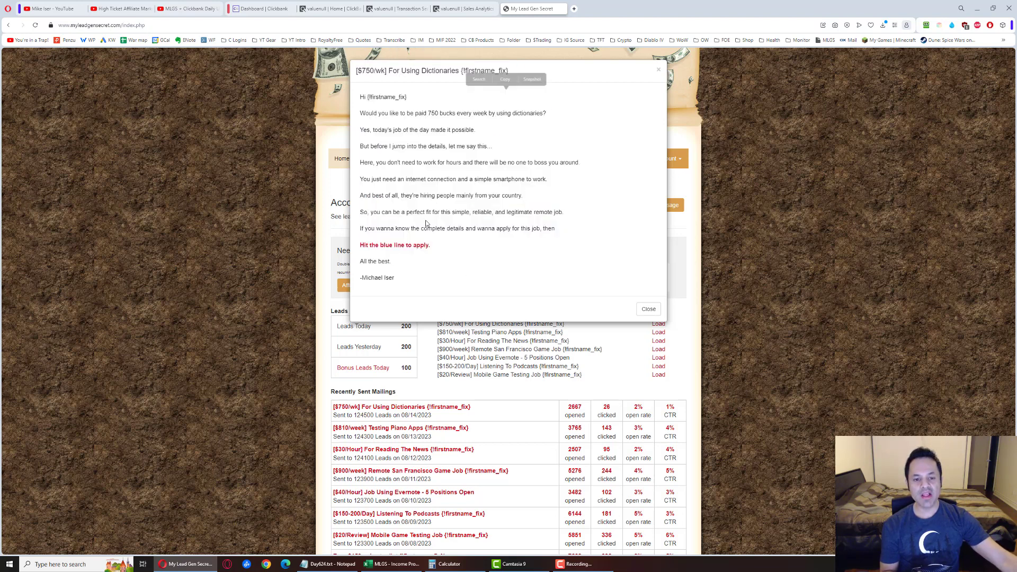
pyautogui.moveTo(441, 245); pyautogui.dragTo(359, 246)
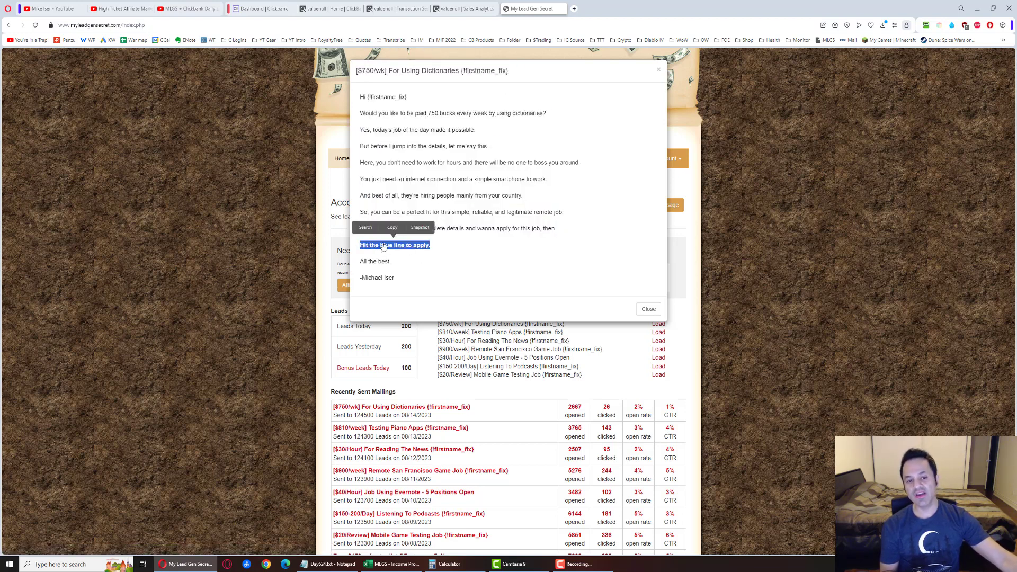
pyautogui.click(386, 242)
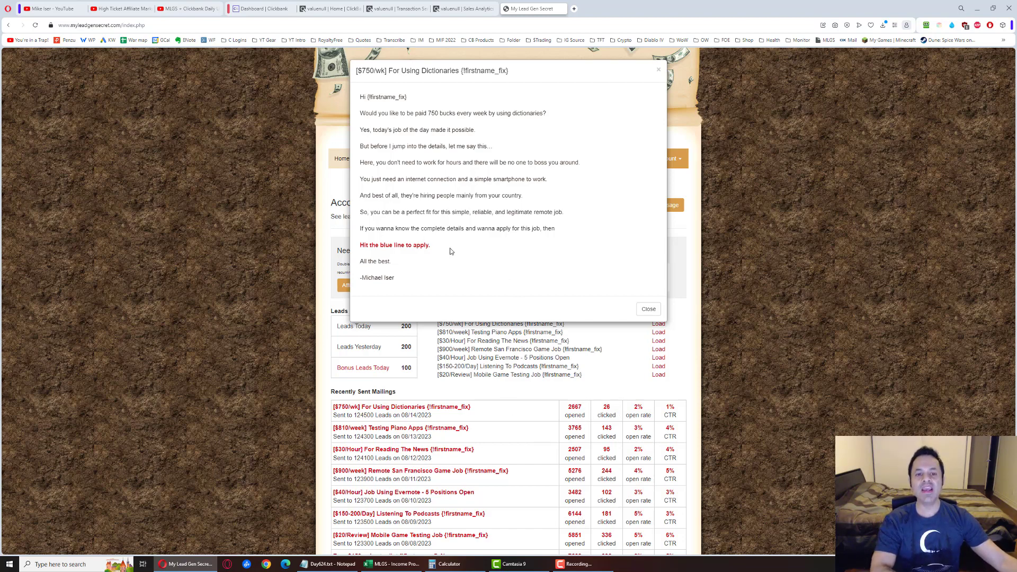
pyautogui.click(173, 363)
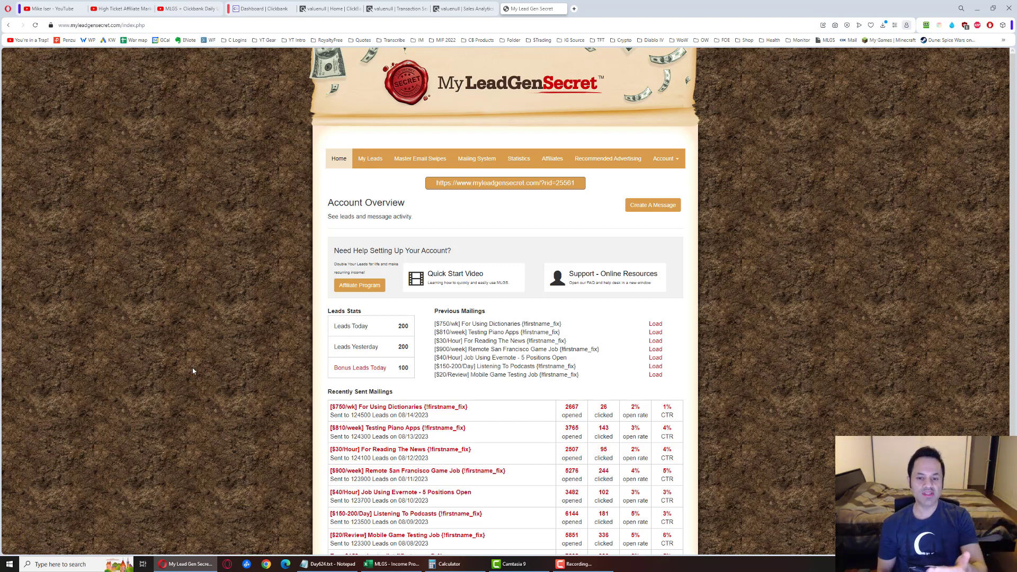
# Highlight the referral link, Bonus Leads Today and 200 Leads Today, then switch to ClickBank account home.
pyautogui.moveTo(473, 185)
pyautogui.mouseDown()
pyautogui.moveTo(596, 198)
pyautogui.moveTo(412, 186)
pyautogui.mouseUp()
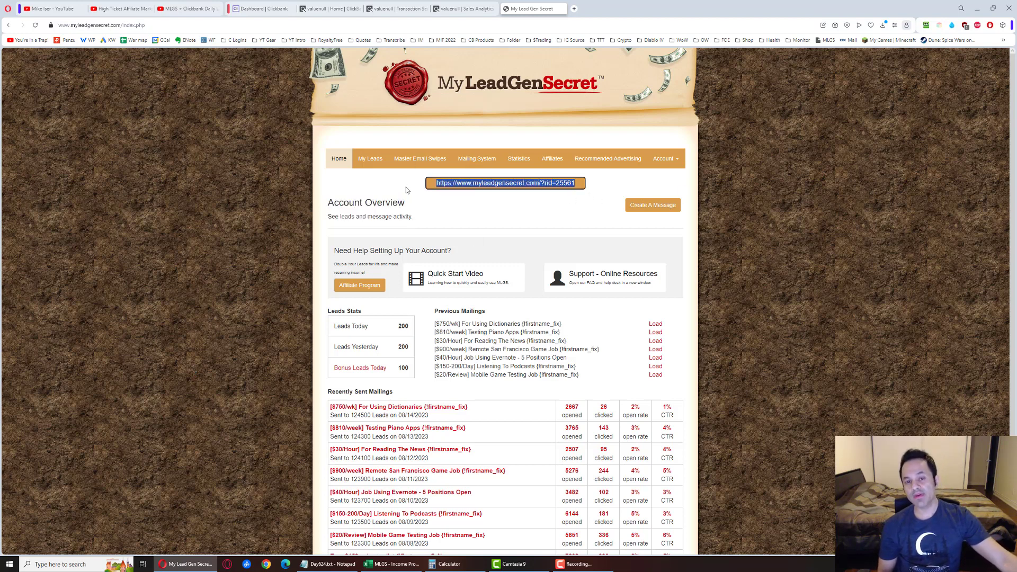
pyautogui.moveTo(414, 371); pyautogui.dragTo(382, 370)
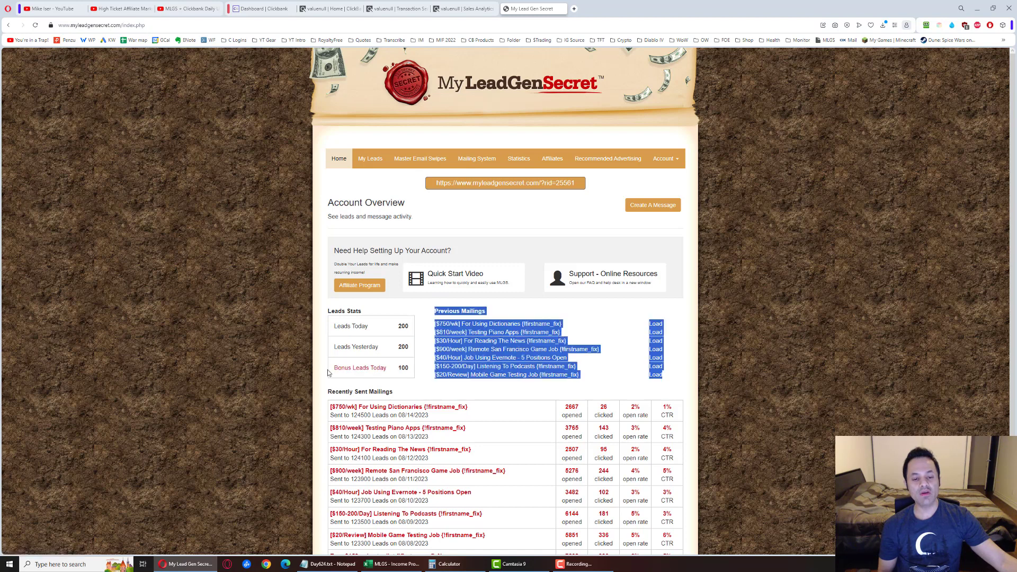
pyautogui.moveTo(413, 329); pyautogui.dragTo(397, 326)
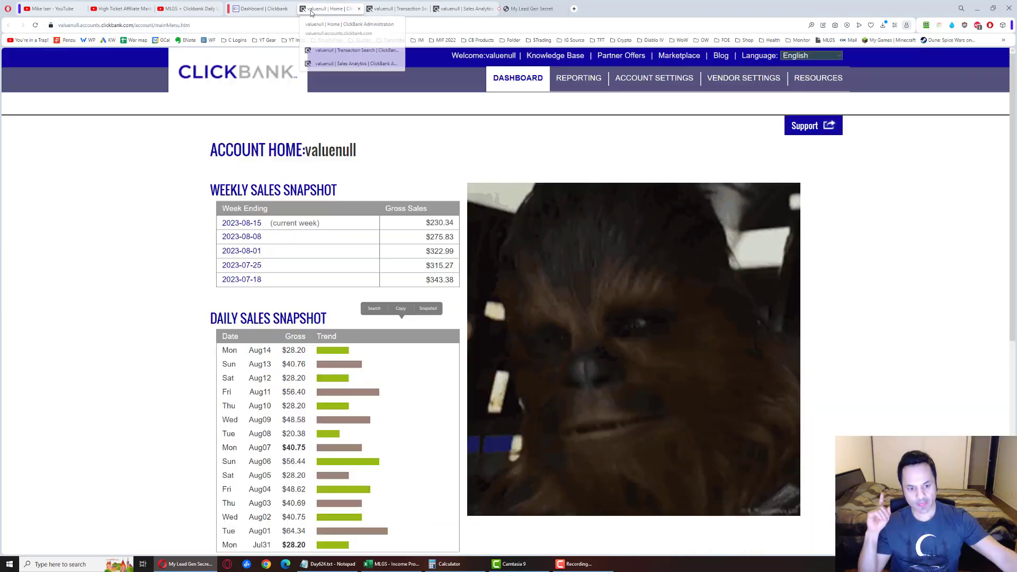
pyautogui.click(330, 9)
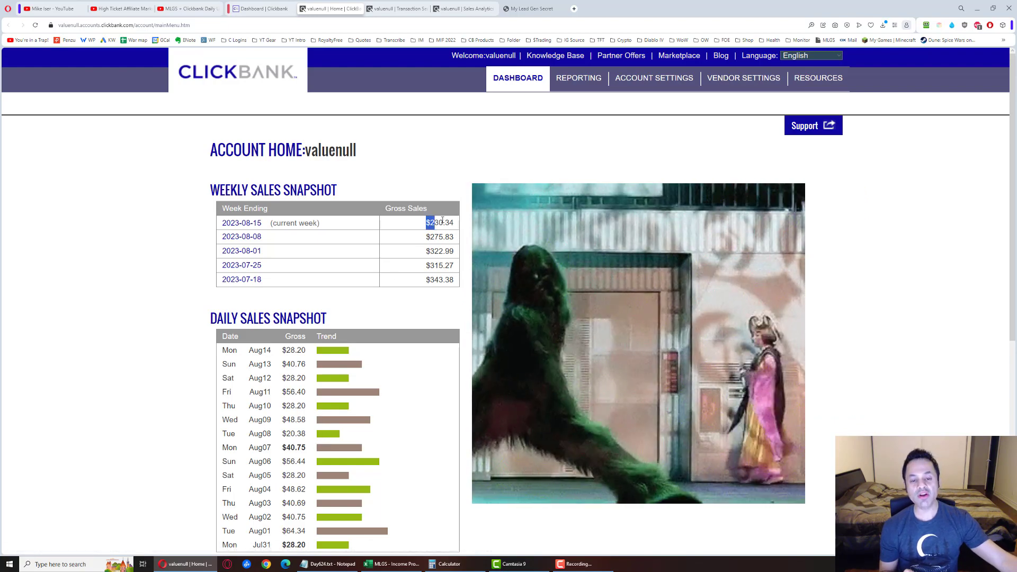
pyautogui.moveTo(425, 223); pyautogui.dragTo(457, 223)
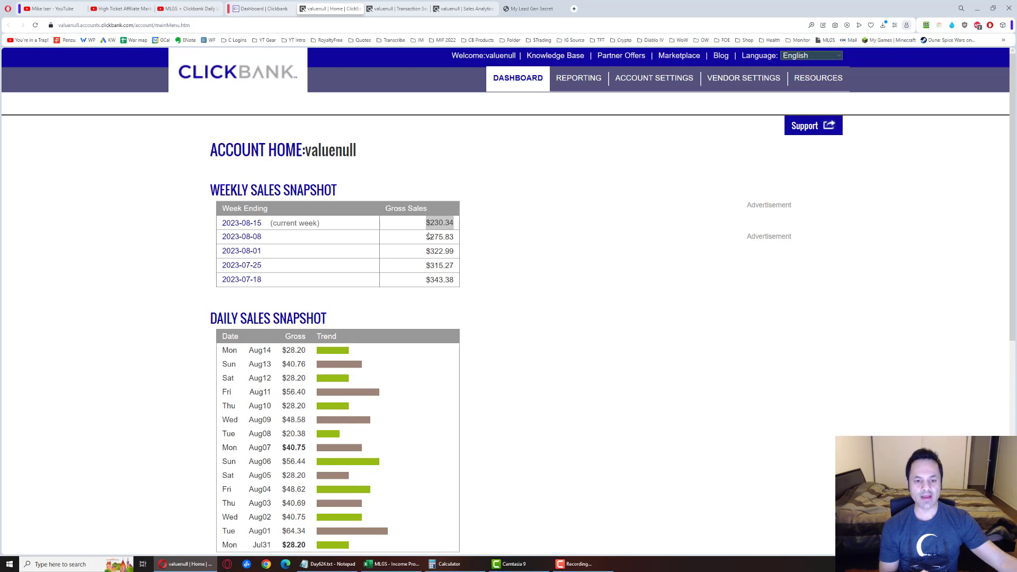
pyautogui.click(423, 229)
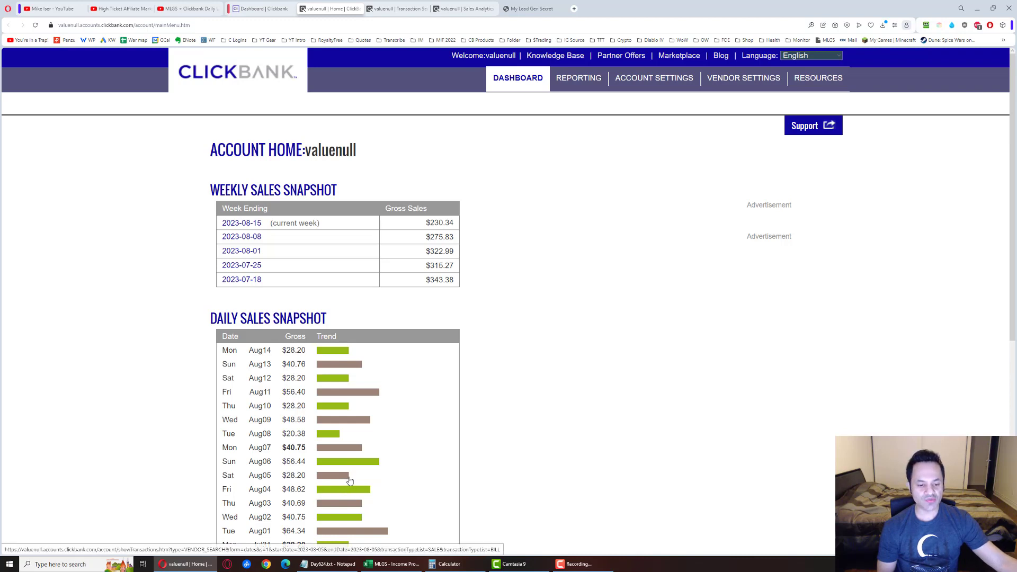
pyautogui.scroll(-1, 244, 477)
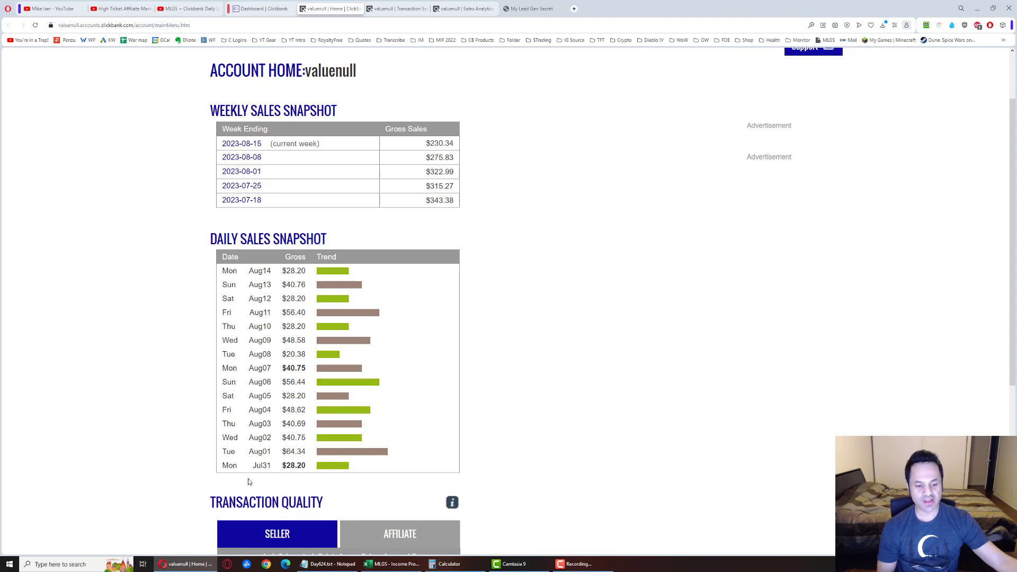
pyautogui.scroll(1, 267, 478)
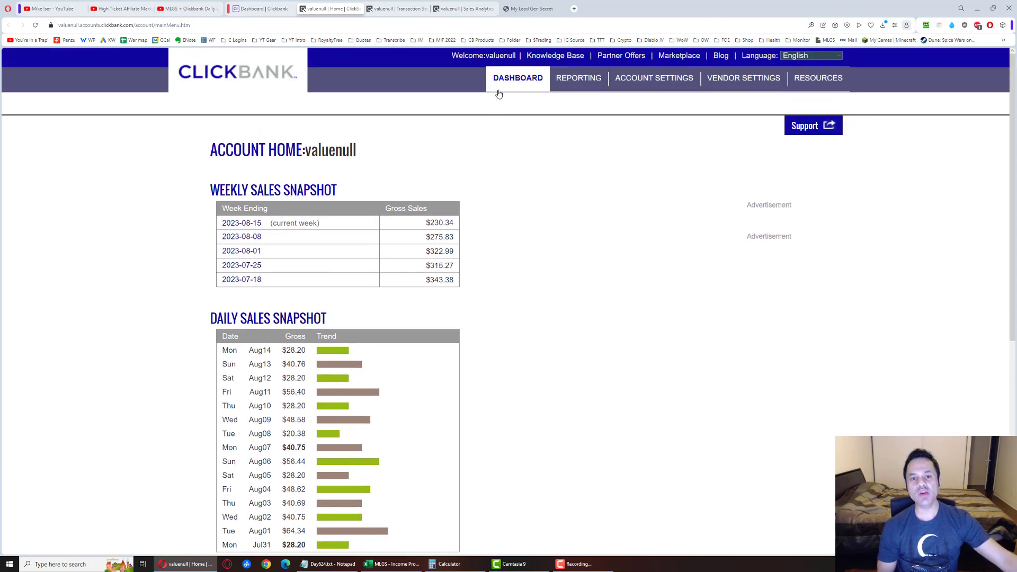
# Show the 2023-08-14 transaction search results and mark the sale's WARMLGS2 tracking ID.
pyautogui.click(395, 9)
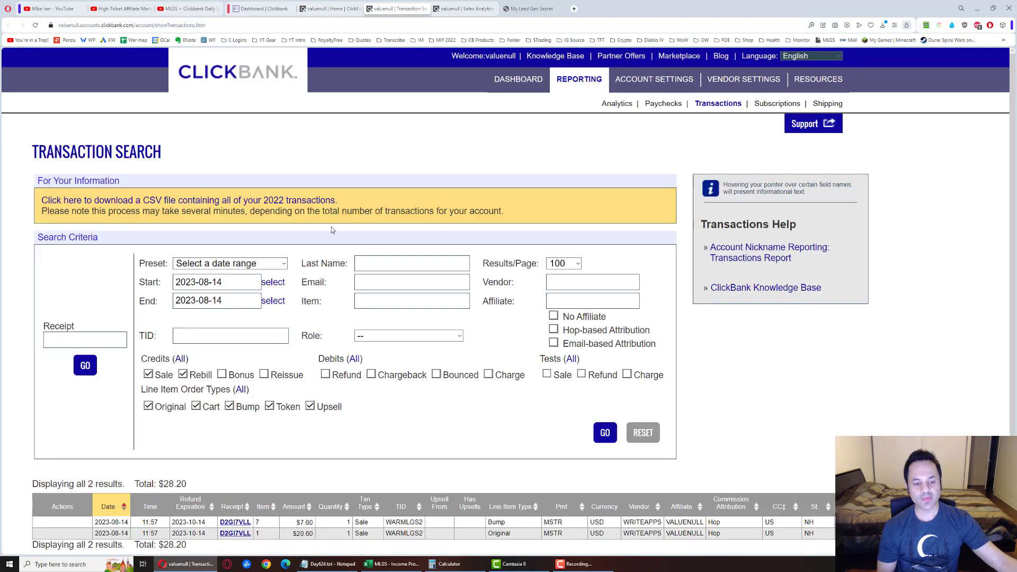
pyautogui.scroll(-2, 332, 226)
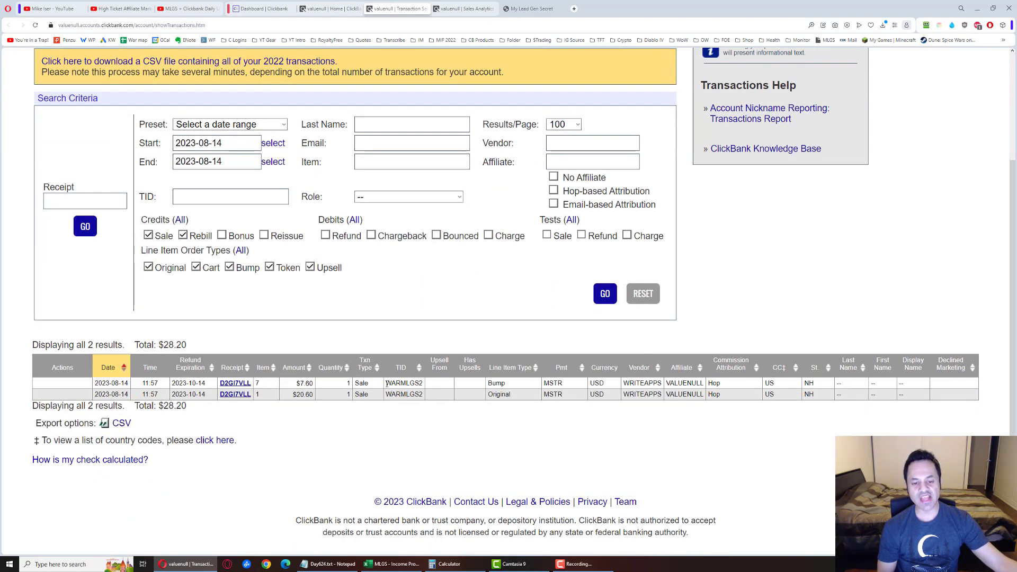
pyautogui.moveTo(385, 383); pyautogui.dragTo(428, 386)
pyautogui.click(429, 387)
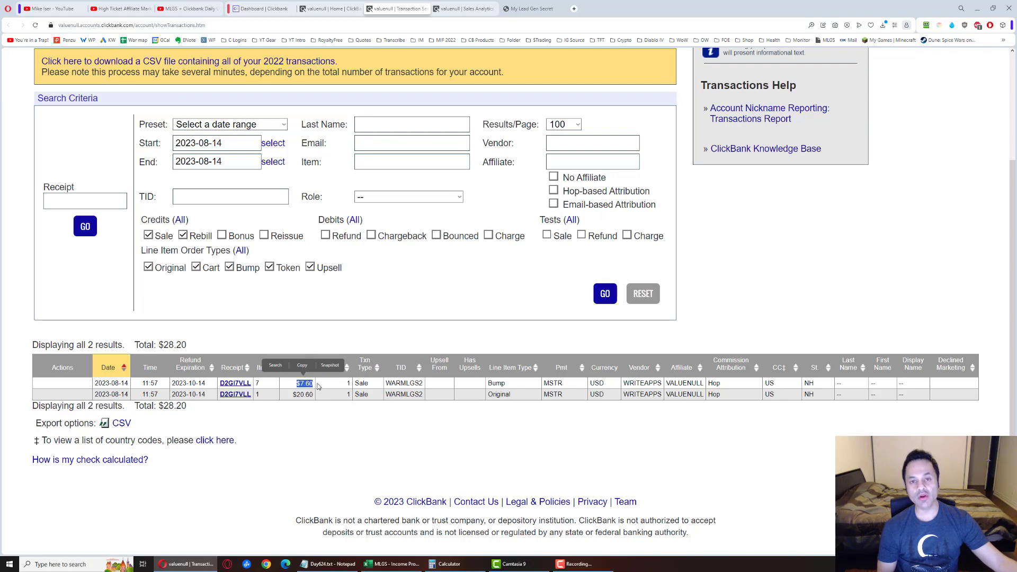
# Reload Sales Analytics and mark the $28.20 initial sales earnings from warmlgs2.
pyautogui.click(458, 13)
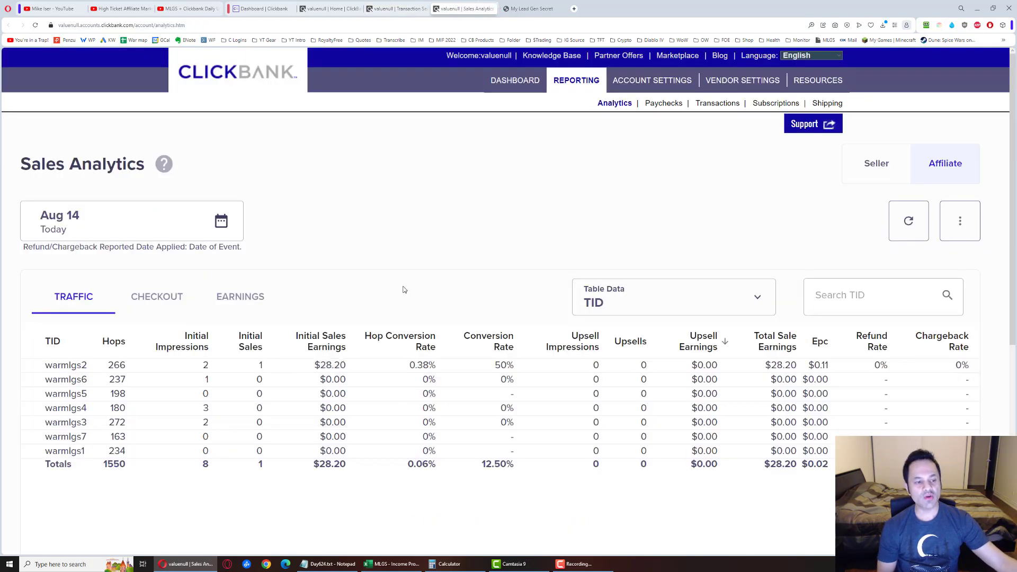
pyautogui.scroll(-1, 404, 288)
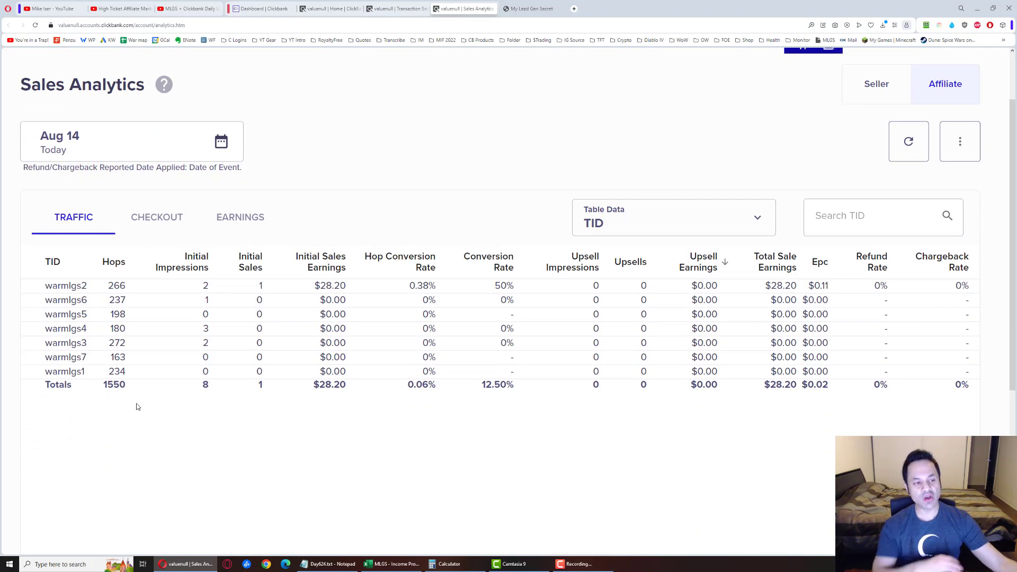
pyautogui.press('F5')
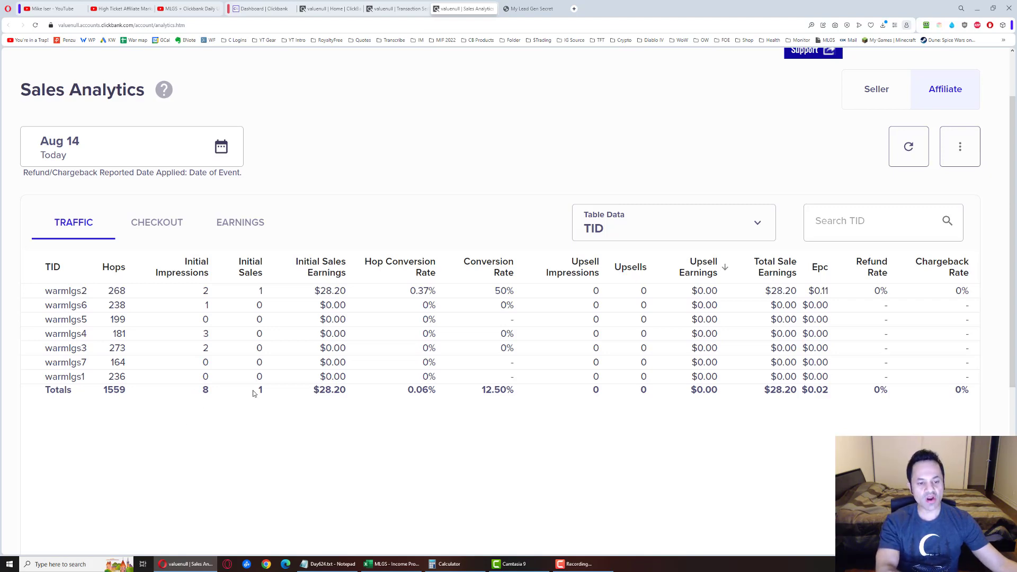
pyautogui.moveTo(325, 291); pyautogui.dragTo(353, 294)
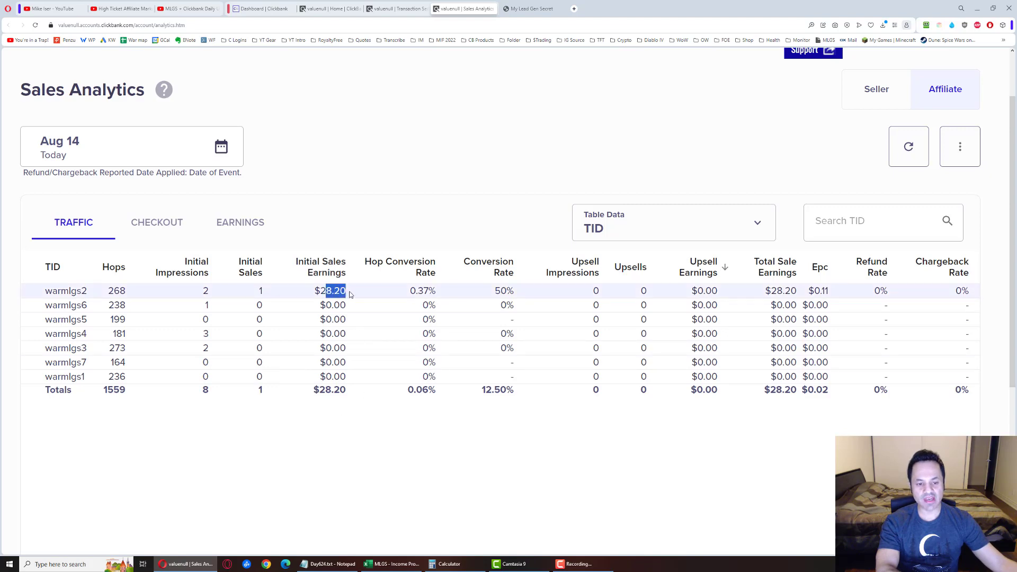
pyautogui.click(356, 420)
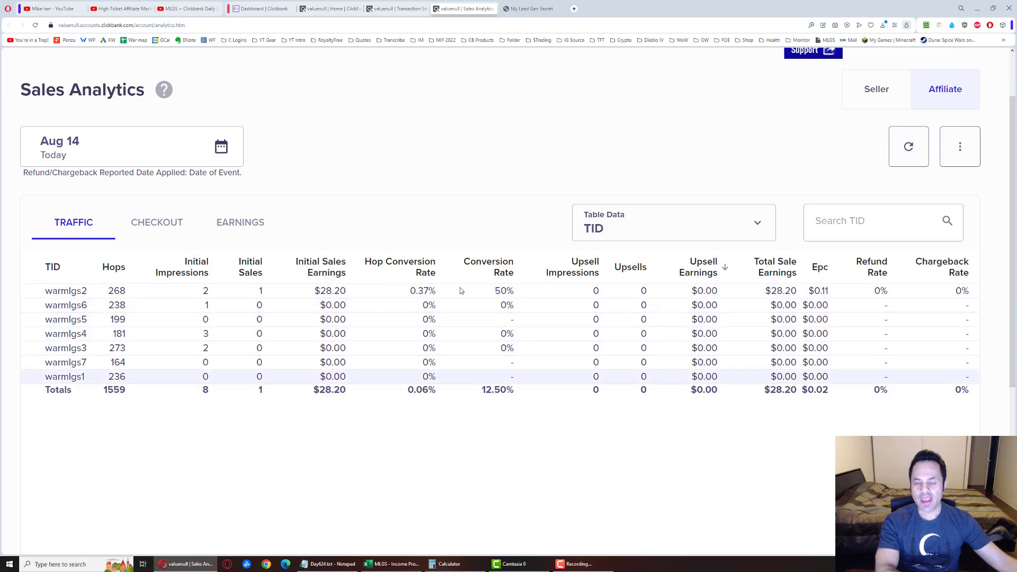
# Maximize the income workbook, check August 2023's $570.51 income and gross total, then view Sales.
pyautogui.click(395, 564)
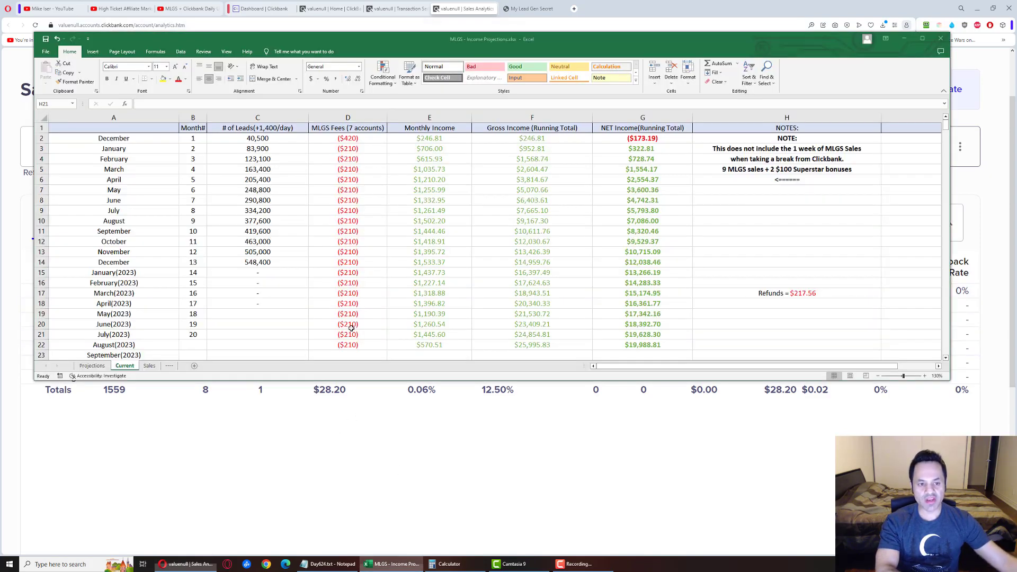
pyautogui.doubleClick(260, 40)
pyautogui.click(376, 314)
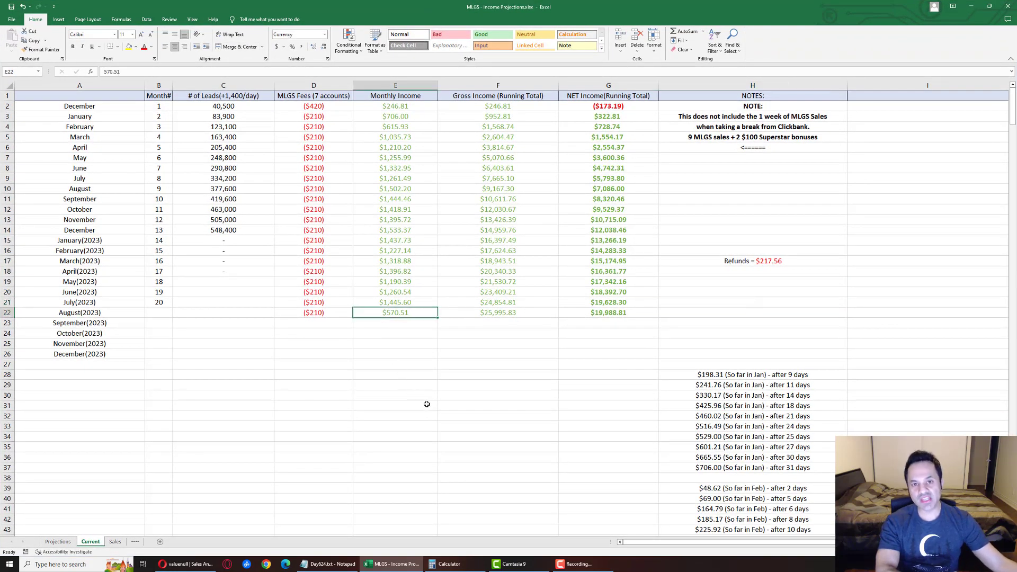
pyautogui.click(471, 314)
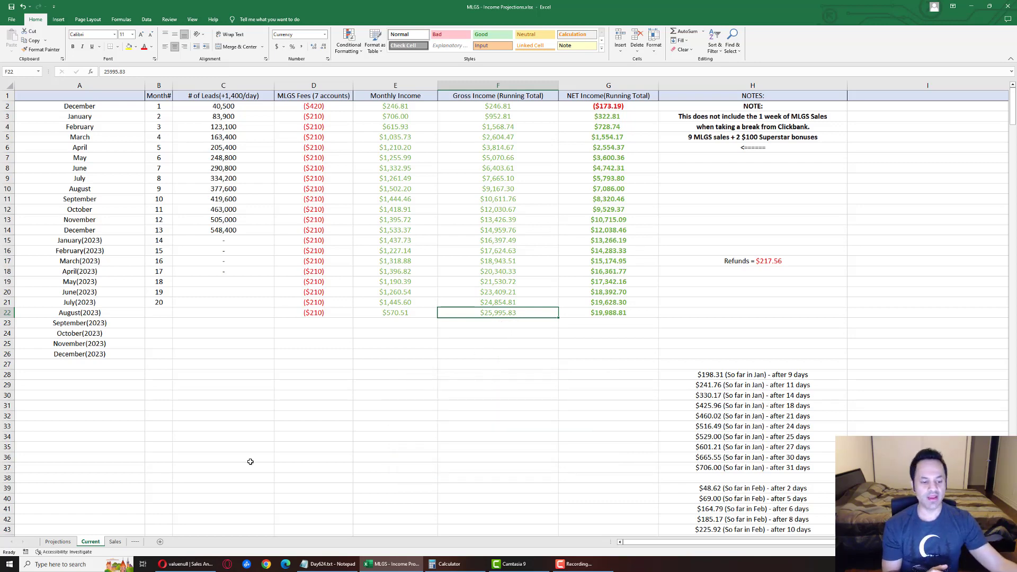
pyautogui.click(114, 542)
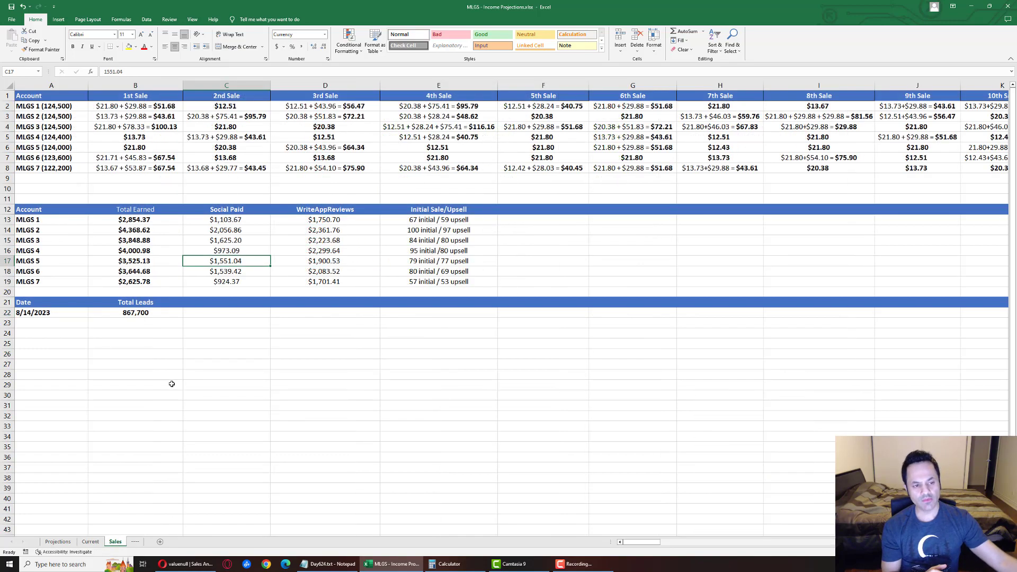
# Review the per-sale rows, MLGS 2's total earned, the account labels and 867,700 total leads.
pyautogui.click(147, 119)
pyautogui.press('Right')
pyautogui.press('Right')
pyautogui.press('Right')
pyautogui.press('Right')
pyautogui.press('Right')
pyautogui.press('Right')
pyautogui.press('Right')
pyautogui.press('Right')
pyautogui.press('Right')
pyautogui.press('Right')
pyautogui.press('Right')
pyautogui.press('Right')
pyautogui.press('Right')
pyautogui.press('Right')
pyautogui.press('Right')
pyautogui.press('Right')
pyautogui.press('Right')
pyautogui.press('Right')
pyautogui.press('Right')
pyautogui.press('Right')
pyautogui.press('Right')
pyautogui.press('Right')
pyautogui.press('Right')
pyautogui.press('Right')
pyautogui.press('Right')
pyautogui.press('Right')
pyautogui.press('Right')
pyautogui.press('Right')
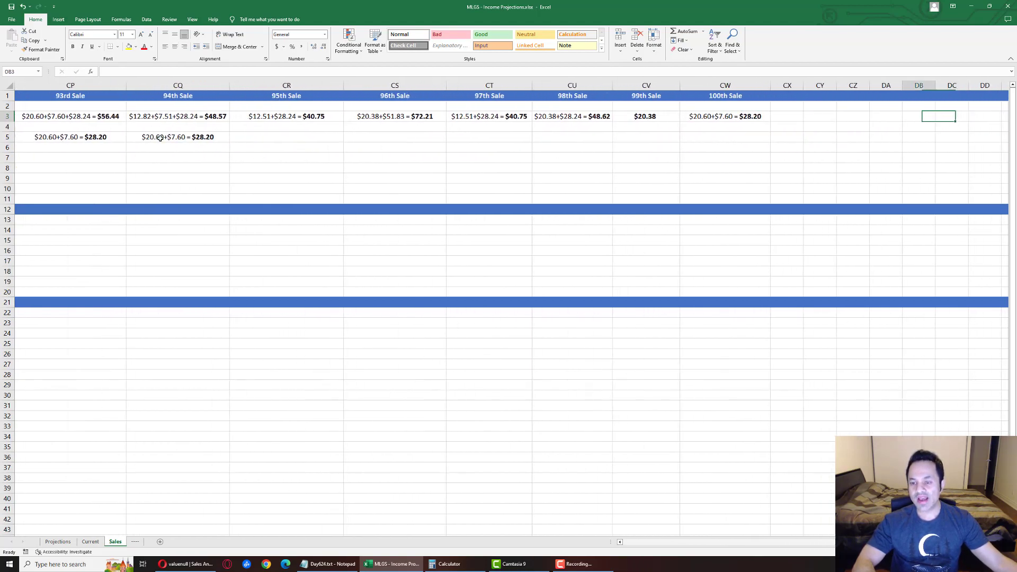
pyautogui.press('Left')
pyautogui.press('Left')
pyautogui.press('Left')
pyautogui.press('Left')
pyautogui.press('Left')
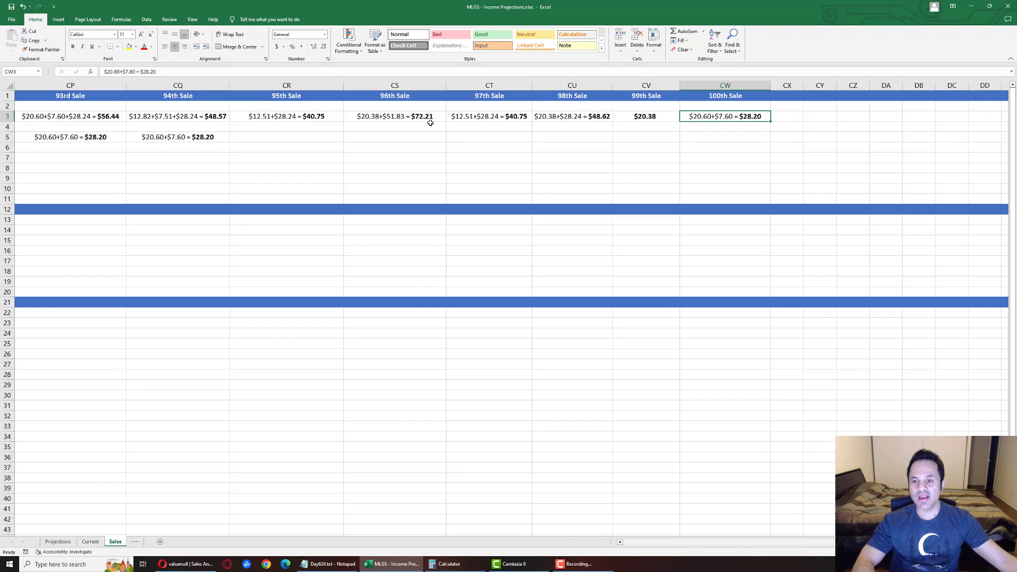
pyautogui.hscroll(-10, 194, 252)
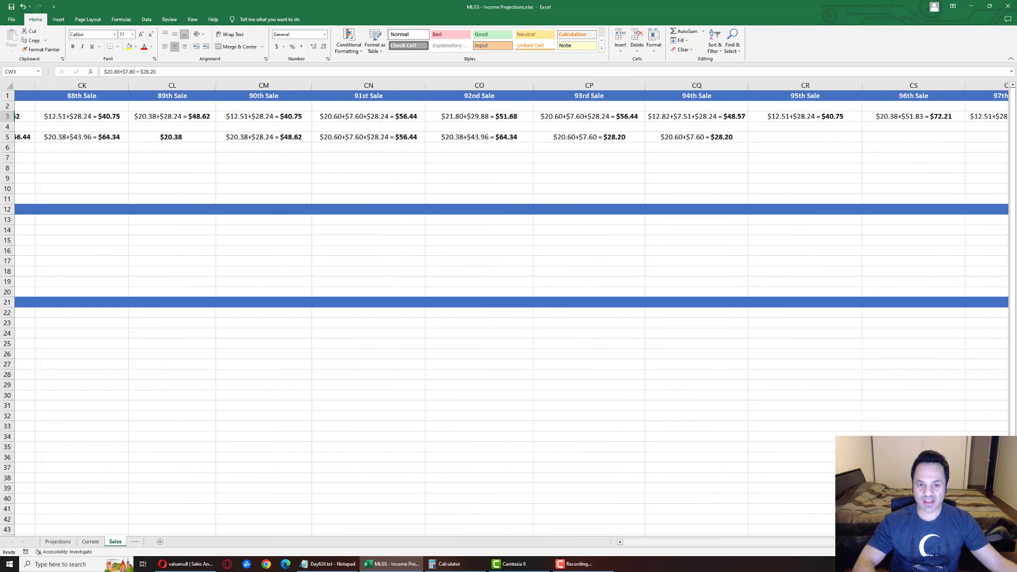
pyautogui.hscroll(-10, 194, 252)
pyautogui.hscroll(-10, 195, 251)
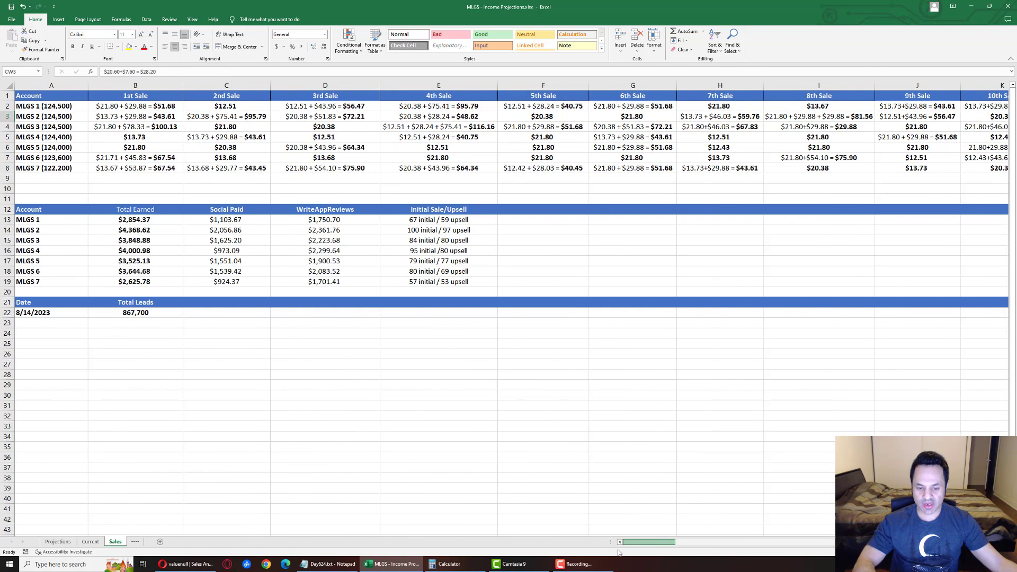
pyautogui.click(120, 230)
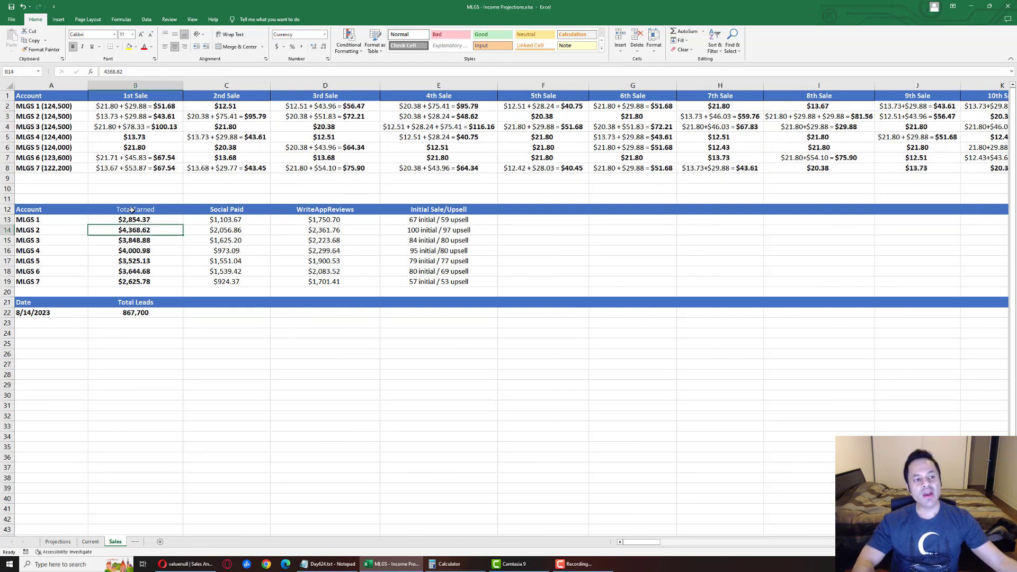
pyautogui.click(44, 107)
pyautogui.press('Down')
pyautogui.press('Down')
pyautogui.press('Down')
pyautogui.press('Down')
pyautogui.press('Down')
pyautogui.press('Down')
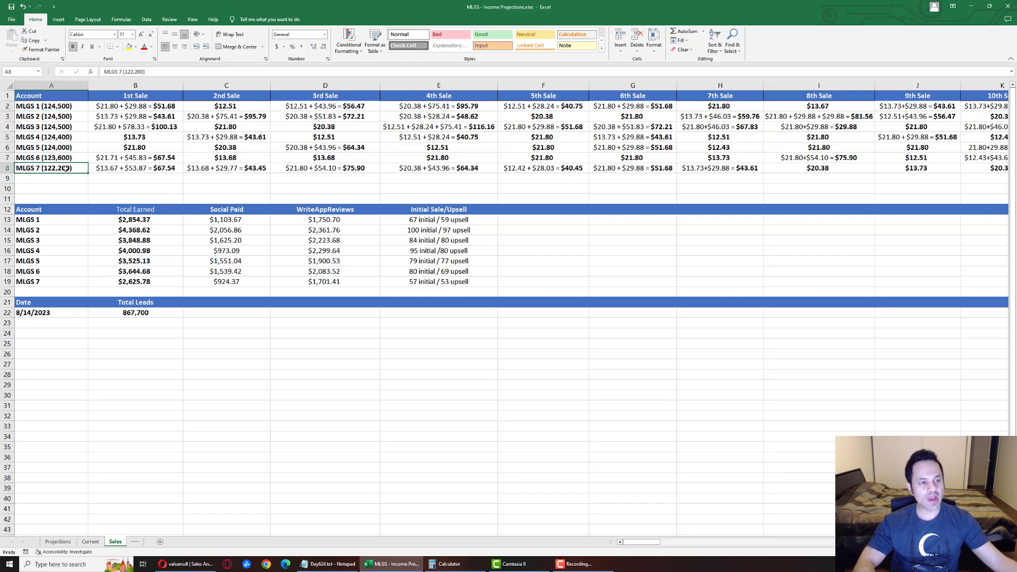
pyautogui.click(53, 104)
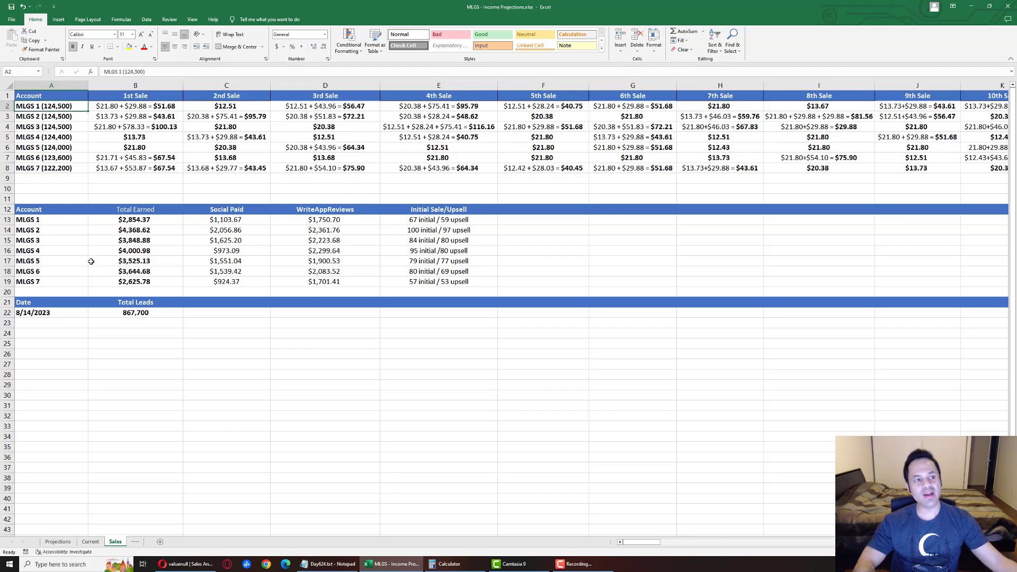
pyautogui.click(109, 312)
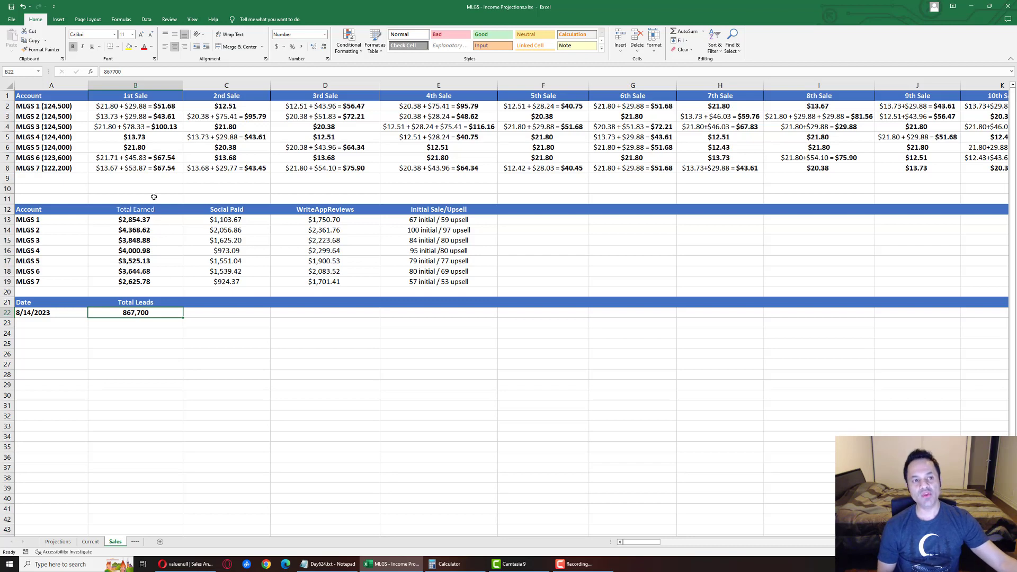
# Return to the Day #623 YouTube video, highlight the bit.ly join link, and open it.
pyautogui.click(185, 563)
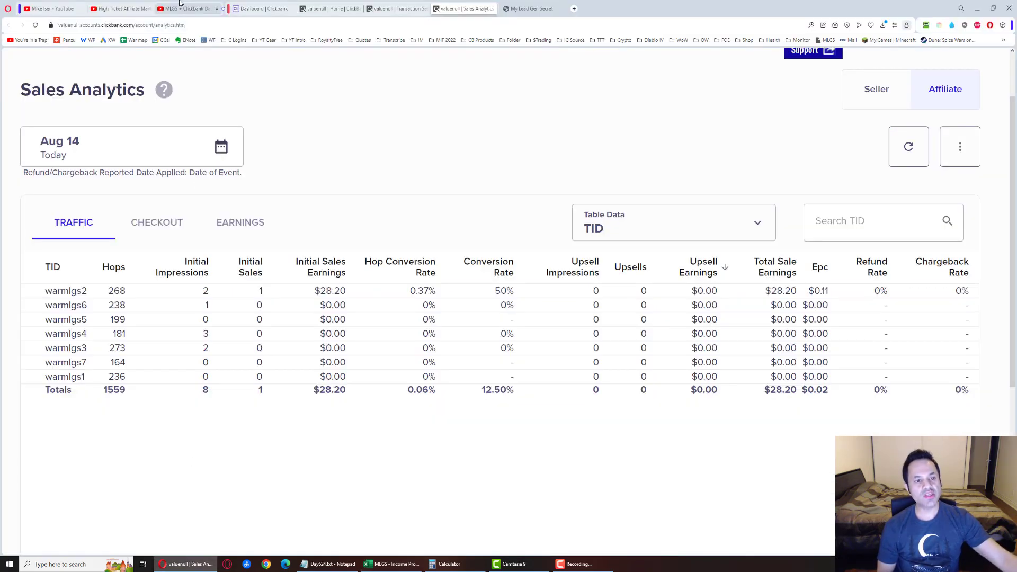
pyautogui.click(188, 8)
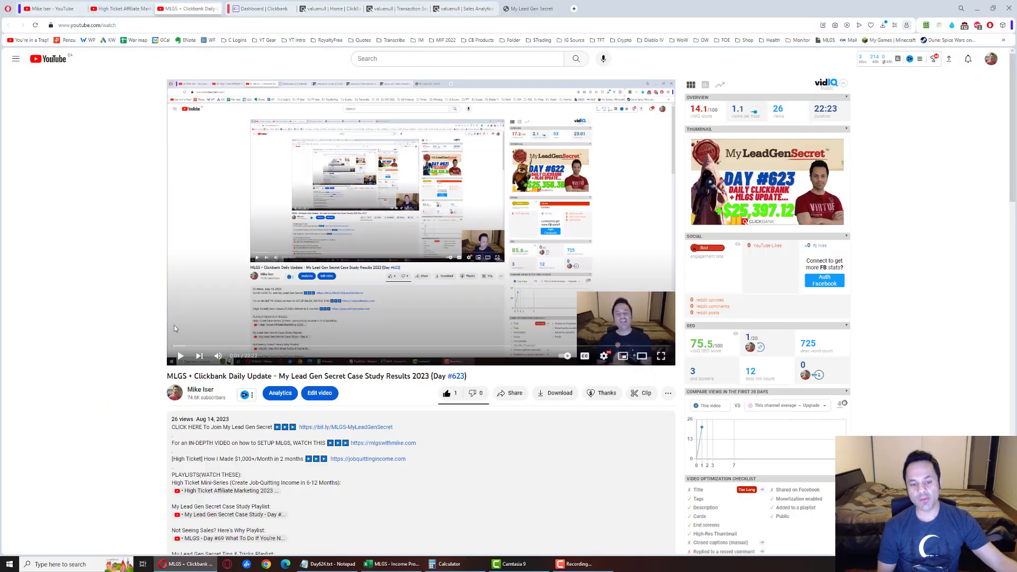
pyautogui.moveTo(310, 435); pyautogui.dragTo(299, 428)
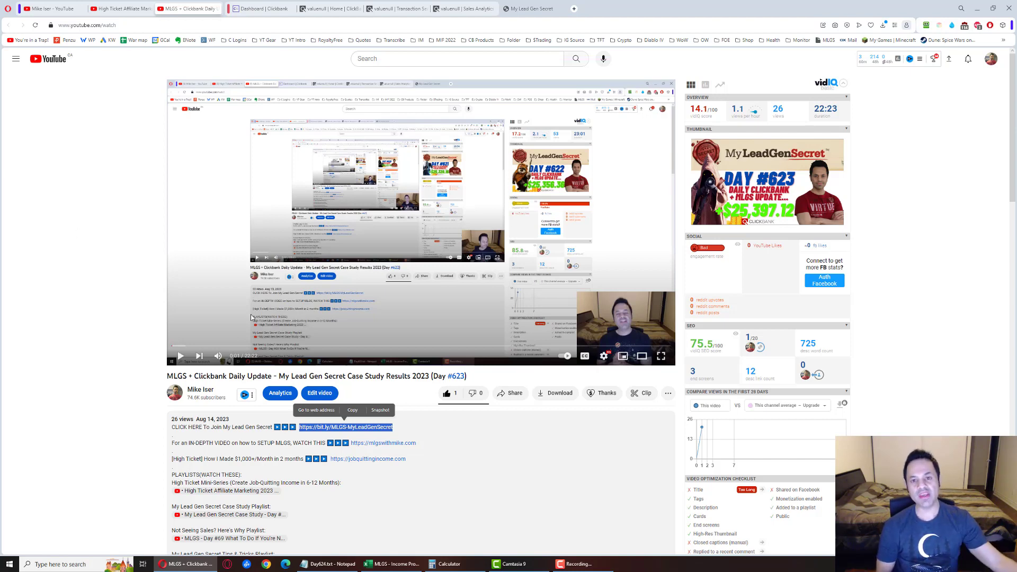
pyautogui.moveTo(393, 428); pyautogui.dragTo(292, 427)
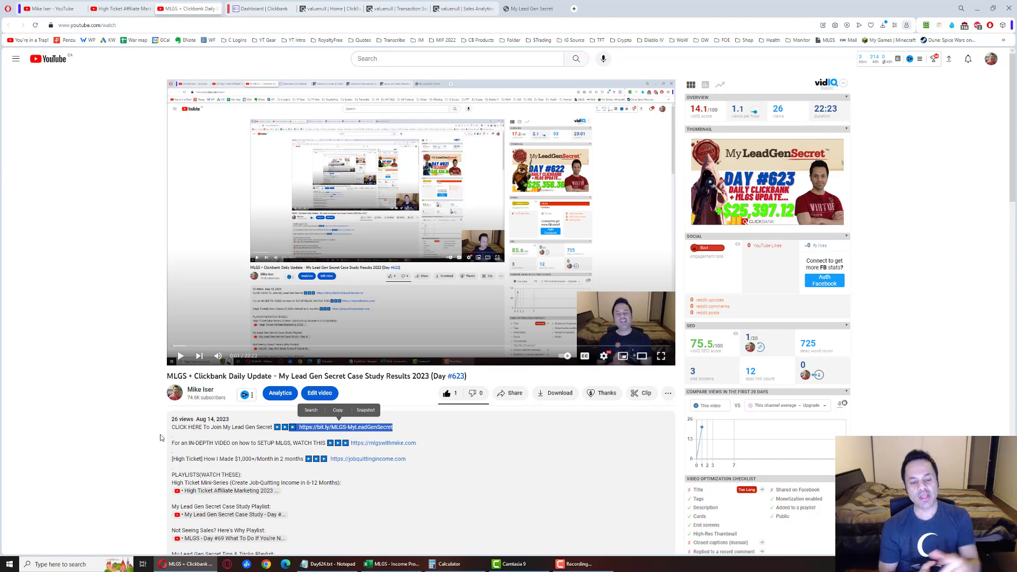
pyautogui.click(312, 429)
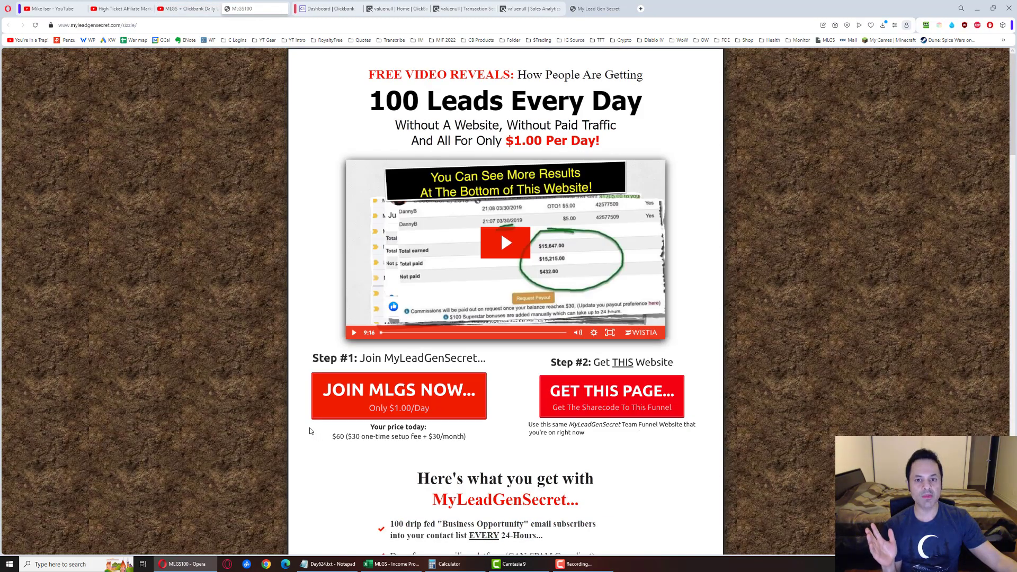
pyautogui.scroll(-3, 306, 429)
pyautogui.scroll(-3, 304, 421)
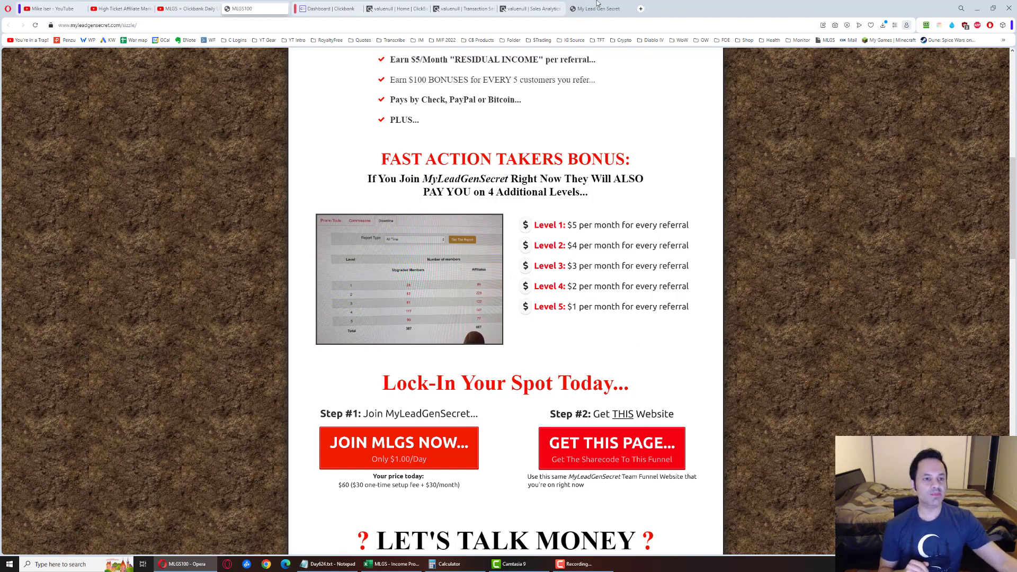
# Try JOIN MLGS NOW on the landing page, dismiss the email prompt, and return to the dashboard.
pyautogui.click(197, 8)
pyautogui.scroll(-2, 230, 457)
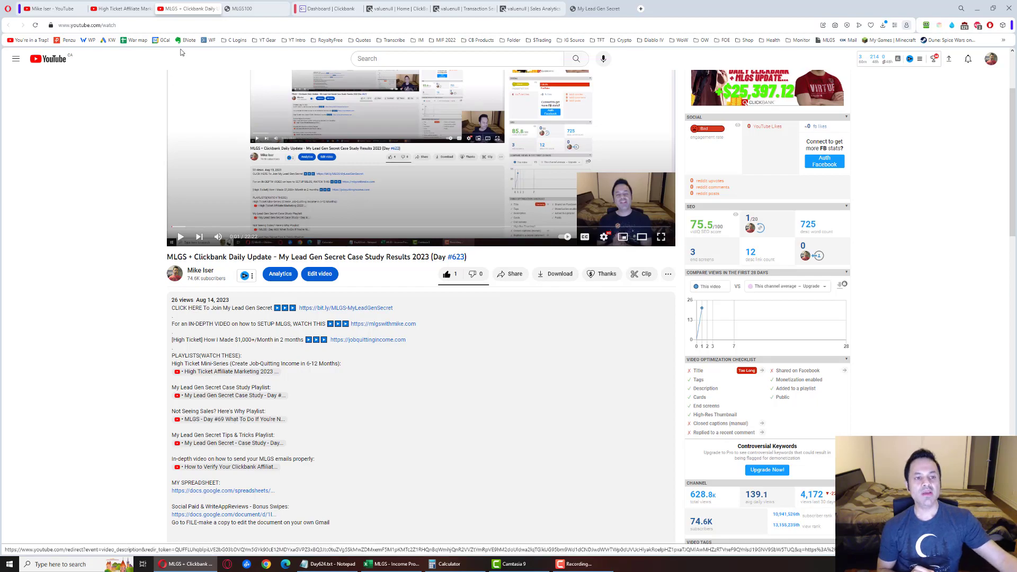
pyautogui.click(232, 10)
pyautogui.scroll(2, 279, 239)
pyautogui.scroll(3, 318, 318)
pyautogui.click(357, 409)
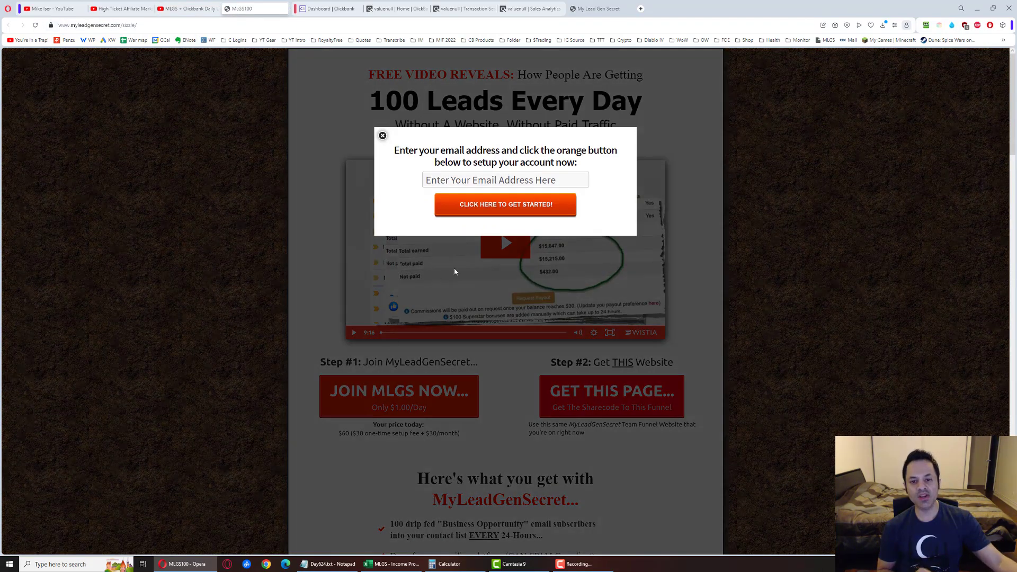
pyautogui.click(383, 135)
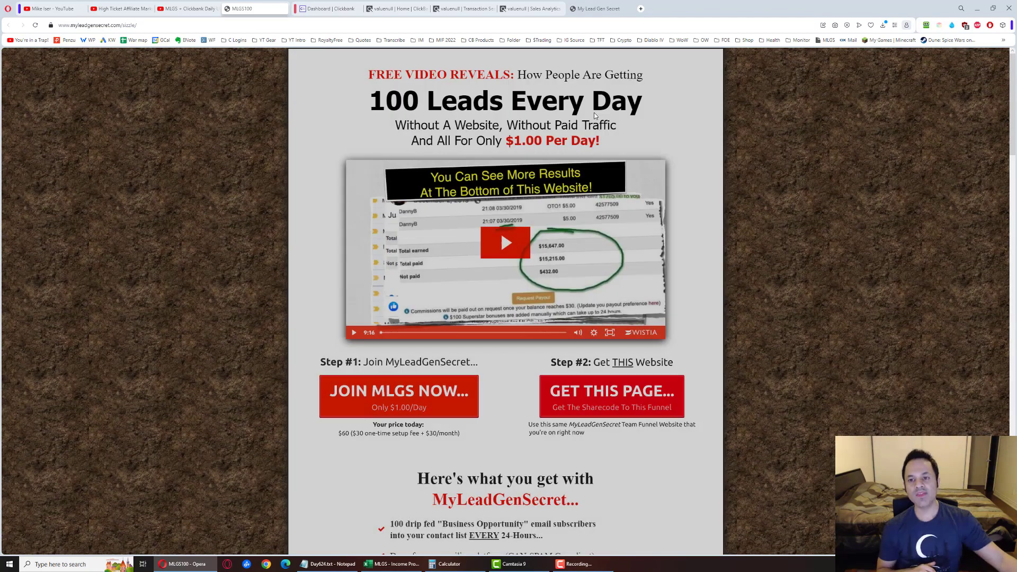
pyautogui.click(598, 9)
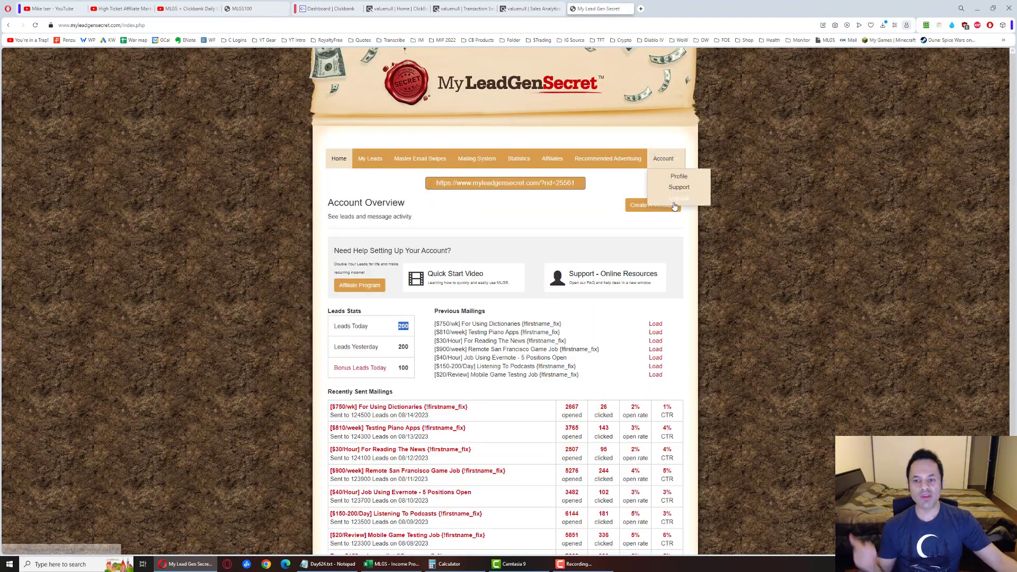
pyautogui.click(674, 197)
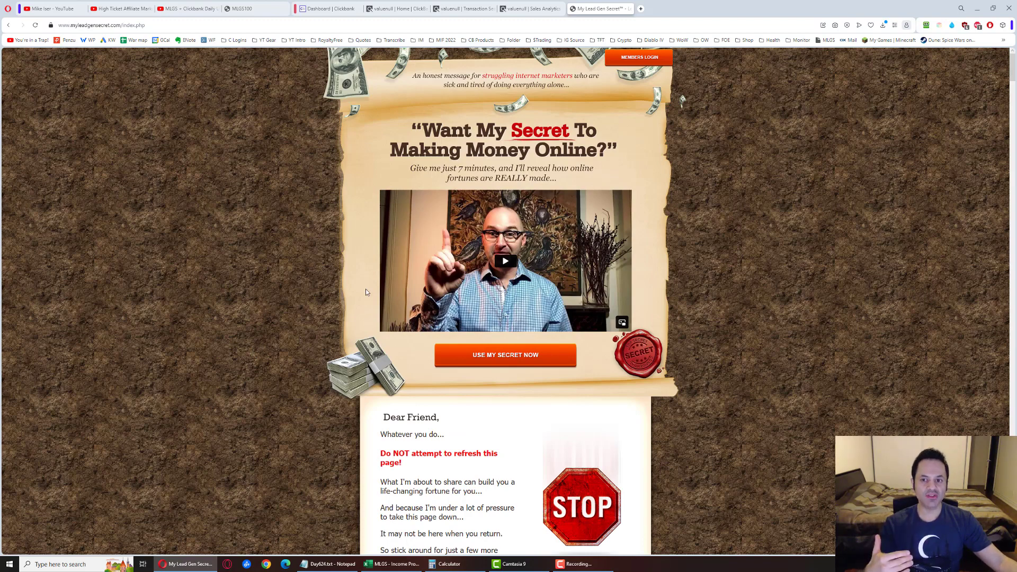
pyautogui.click(618, 58)
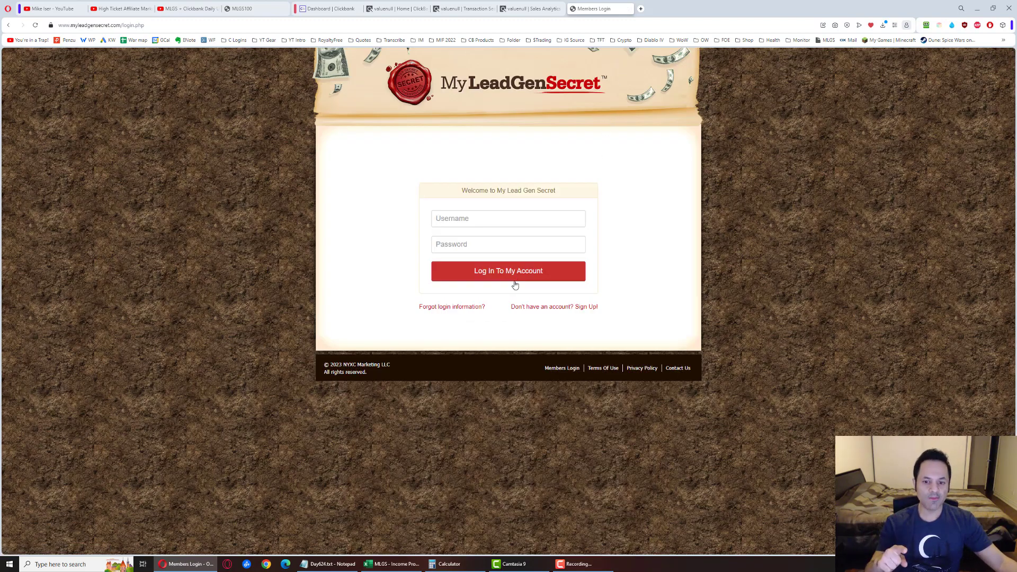
pyautogui.click(924, 26)
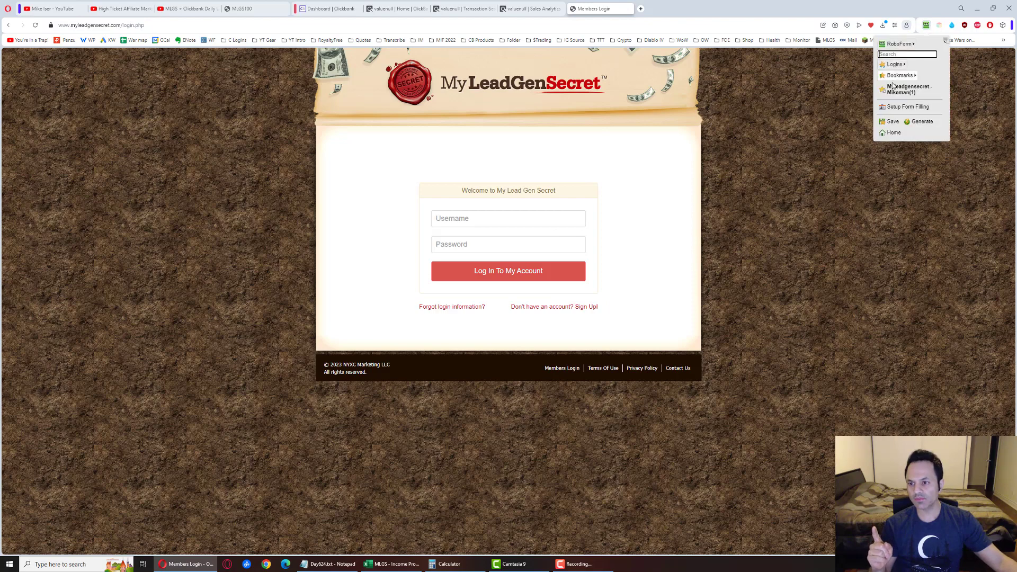
pyautogui.click(906, 89)
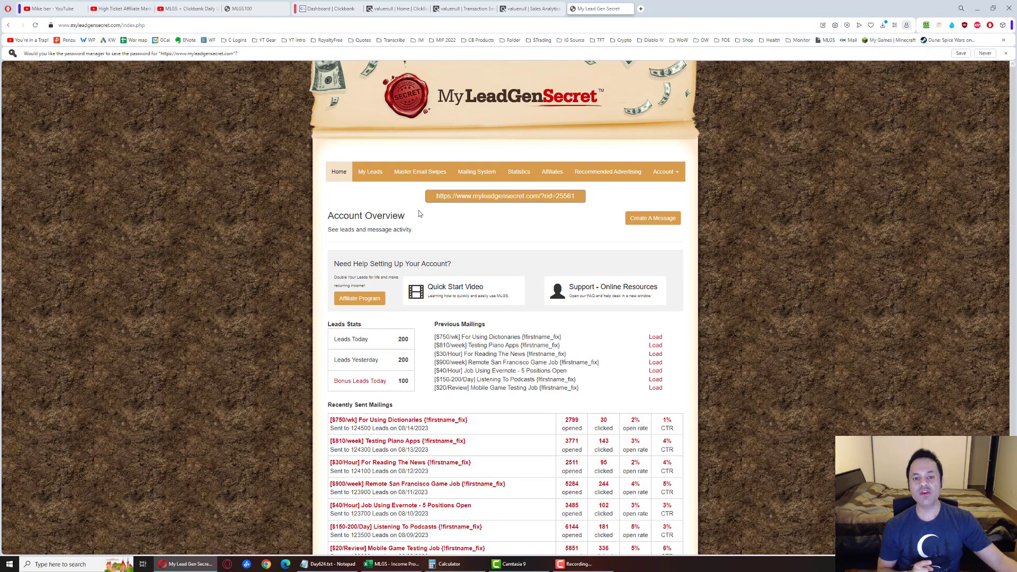
pyautogui.moveTo(436, 195); pyautogui.dragTo(587, 197)
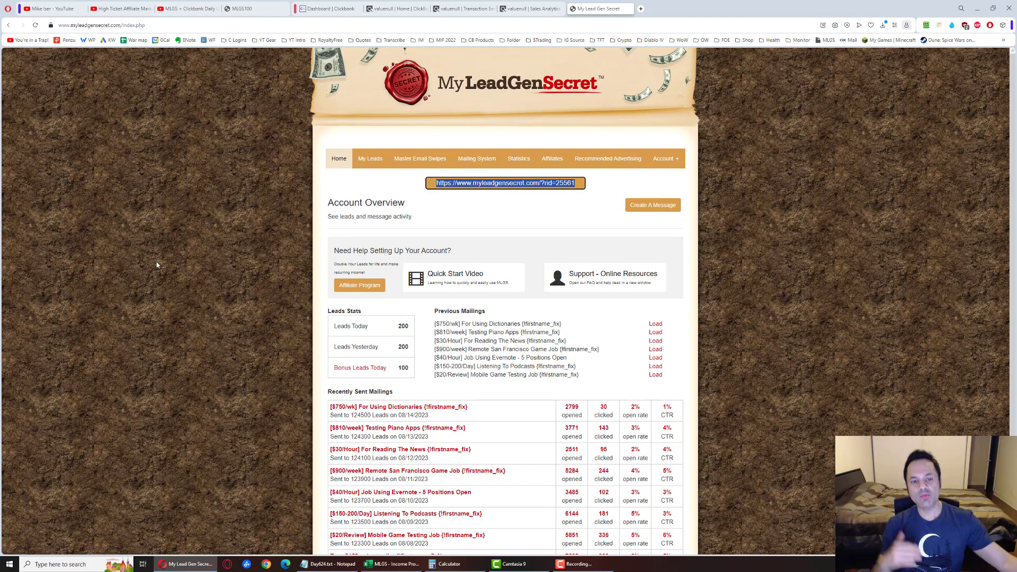
pyautogui.click(366, 162)
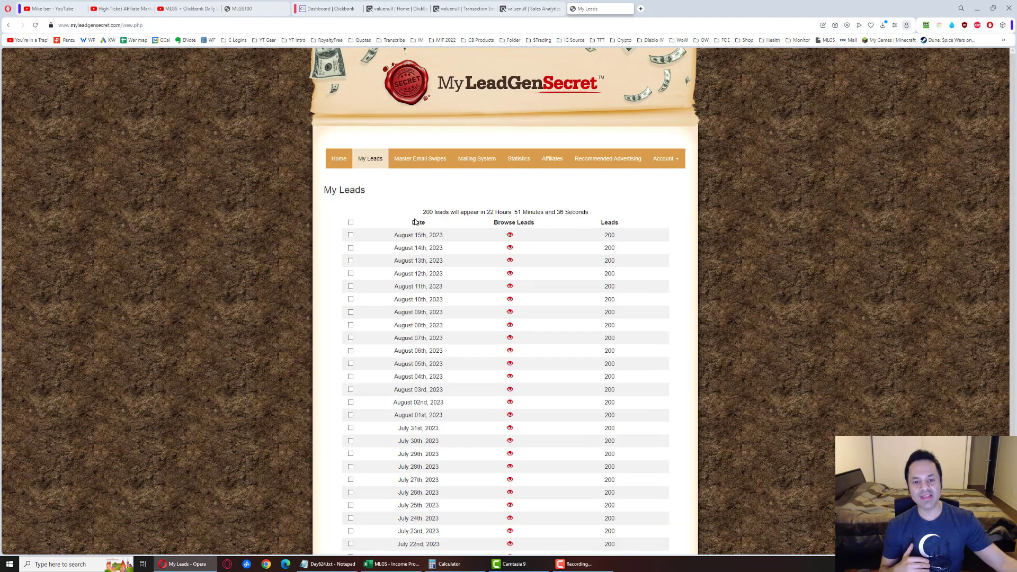
# Highlight the 200 daily lead count, then the countdown on page 21's December 2021 leads.
pyautogui.moveTo(434, 211); pyautogui.dragTo(434, 212)
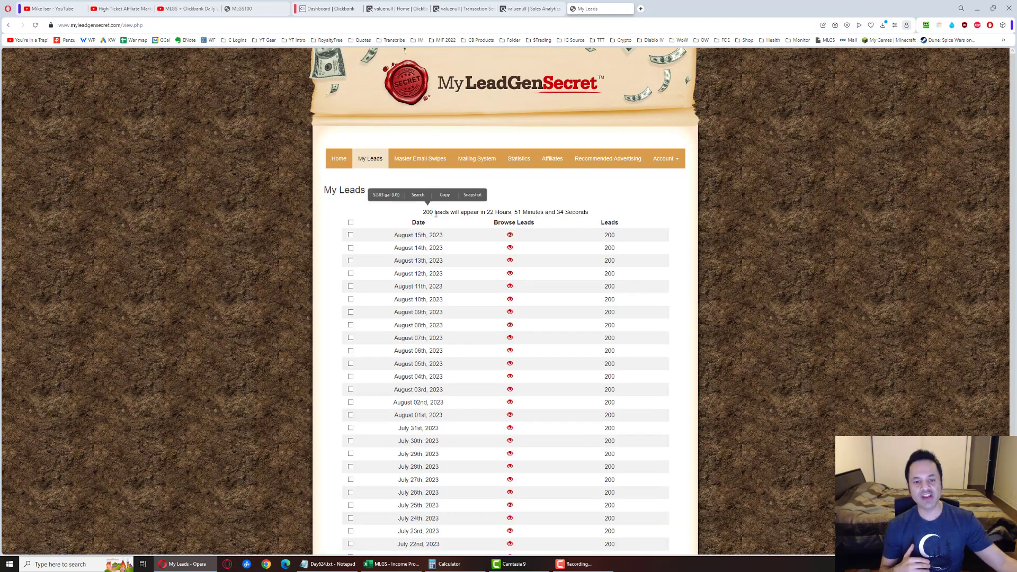
pyautogui.doubleClick(434, 213)
pyautogui.click(435, 213)
pyautogui.scroll(-3, 523, 309)
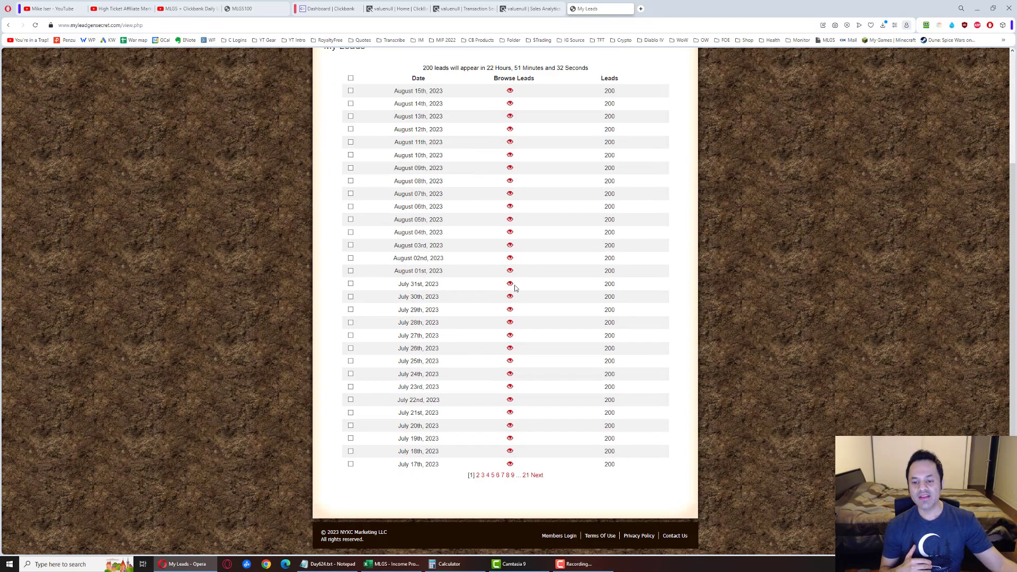
pyautogui.click(526, 475)
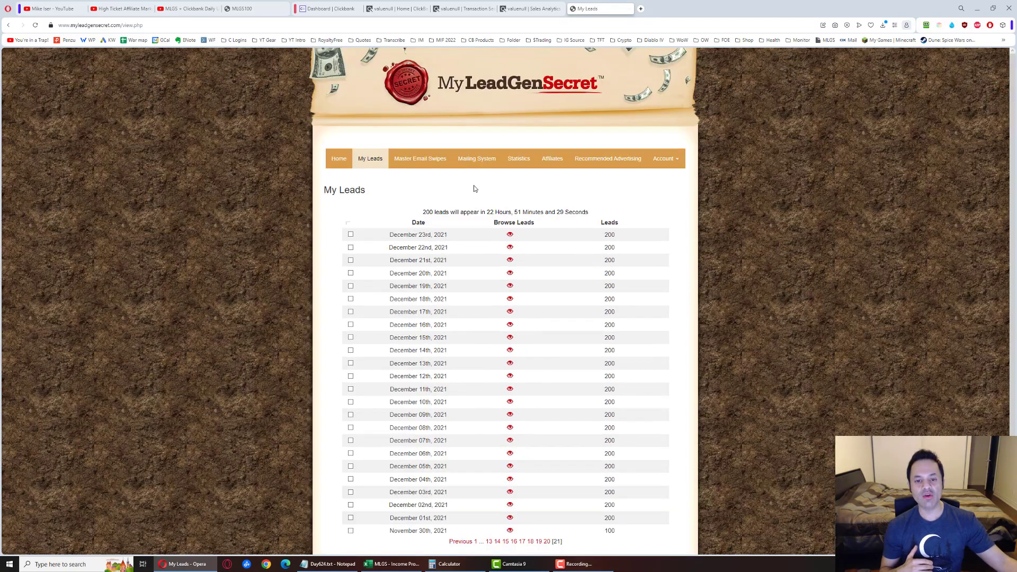
pyautogui.moveTo(421, 211); pyautogui.dragTo(595, 213)
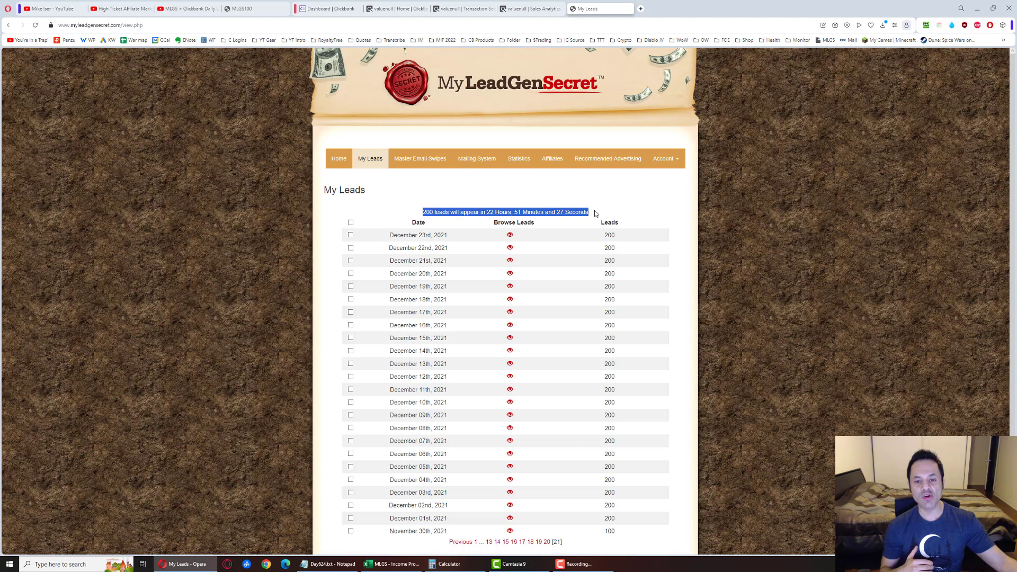
pyautogui.click(517, 294)
pyautogui.scroll(-2, 526, 336)
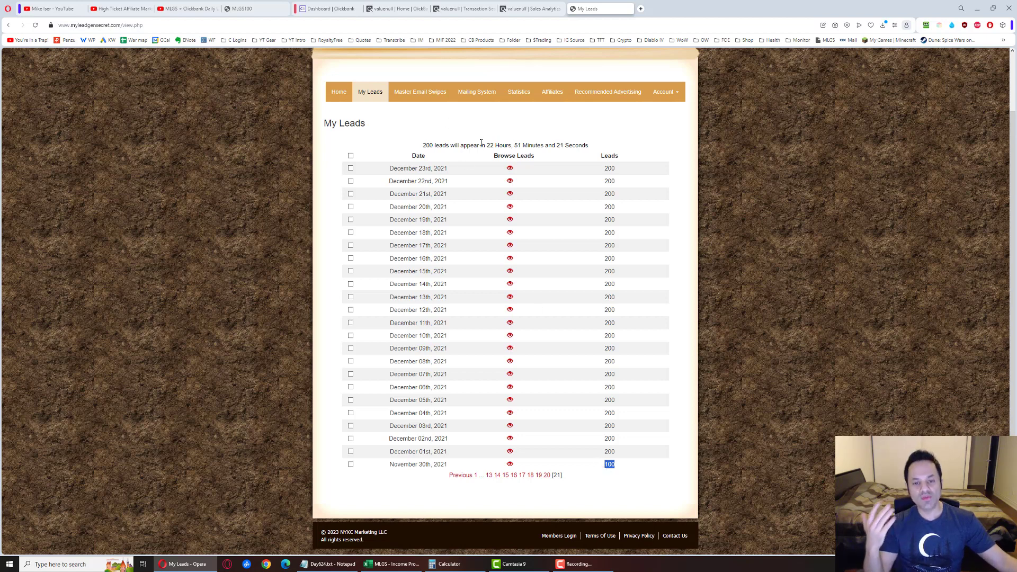
# Highlight the countdown line and the December 01st row's 200, then return to Account Overview.
pyautogui.moveTo(482, 145); pyautogui.dragTo(588, 145)
pyautogui.tripleClick(587, 146)
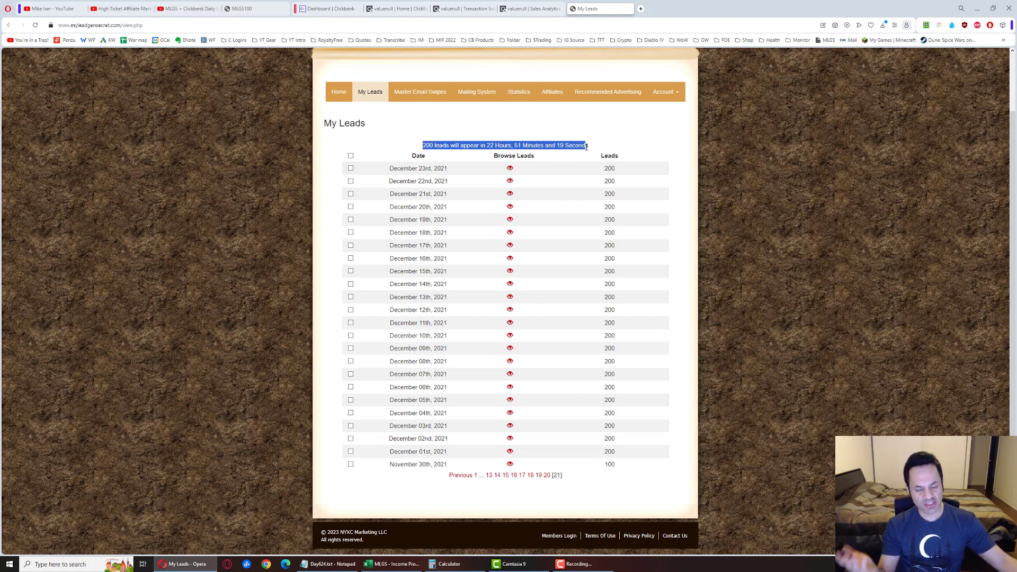
pyautogui.doubleClick(608, 452)
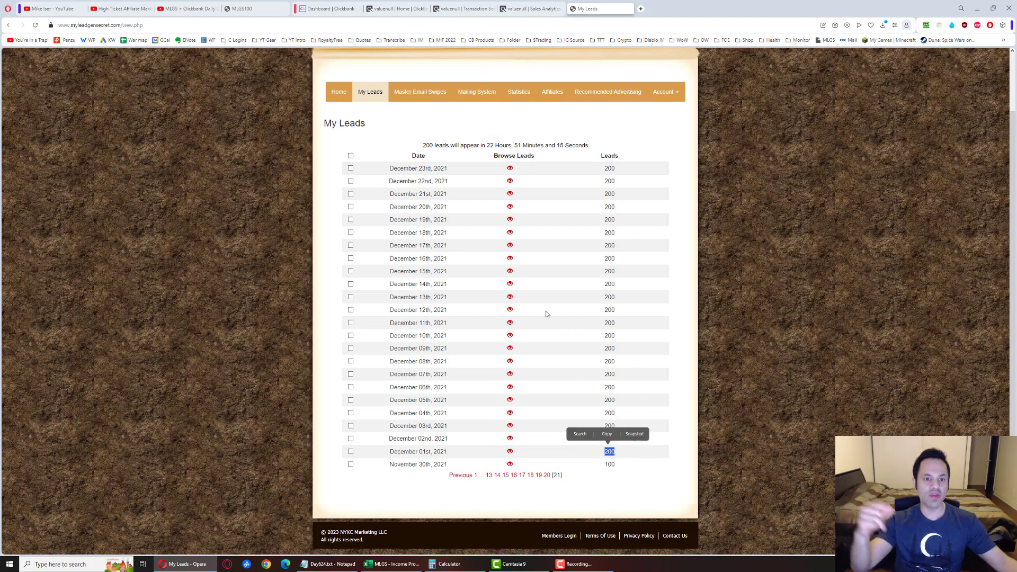
pyautogui.click(339, 92)
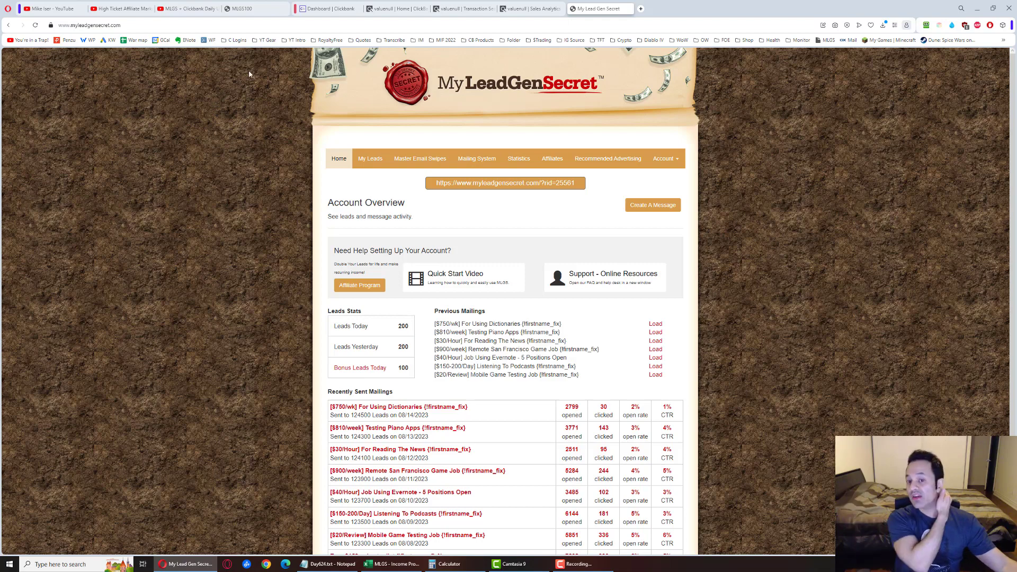
# Check the account options and the mailing system's sender name, then return to the overview.
pyautogui.click(663, 158)
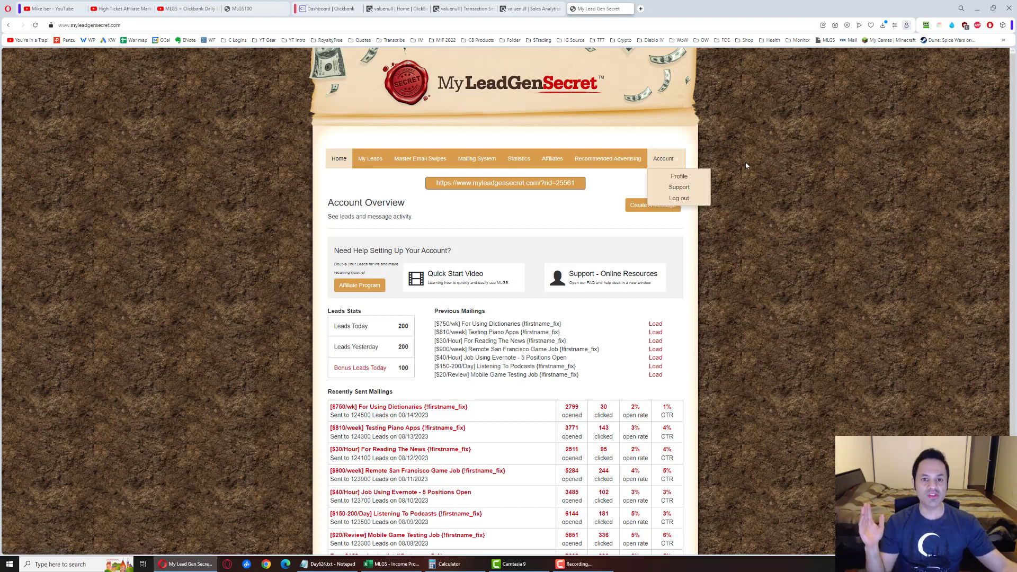
pyautogui.click(666, 161)
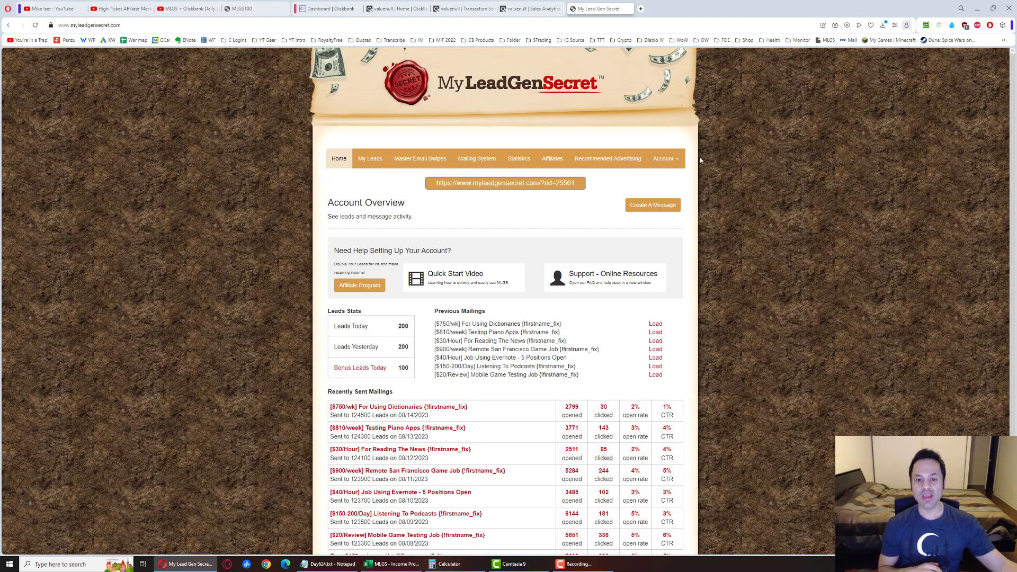
pyautogui.click(475, 162)
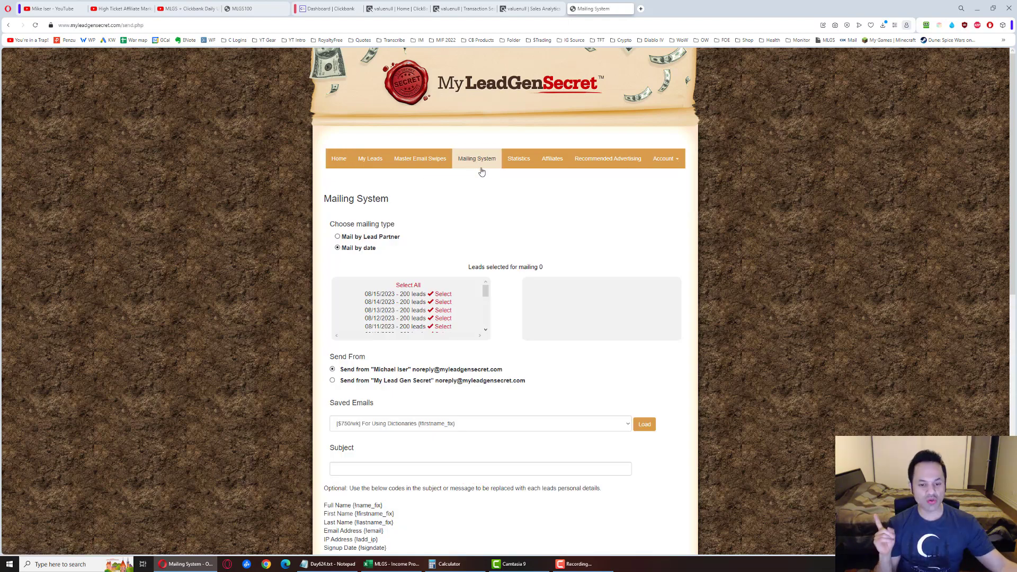
pyautogui.moveTo(374, 370); pyautogui.dragTo(401, 372)
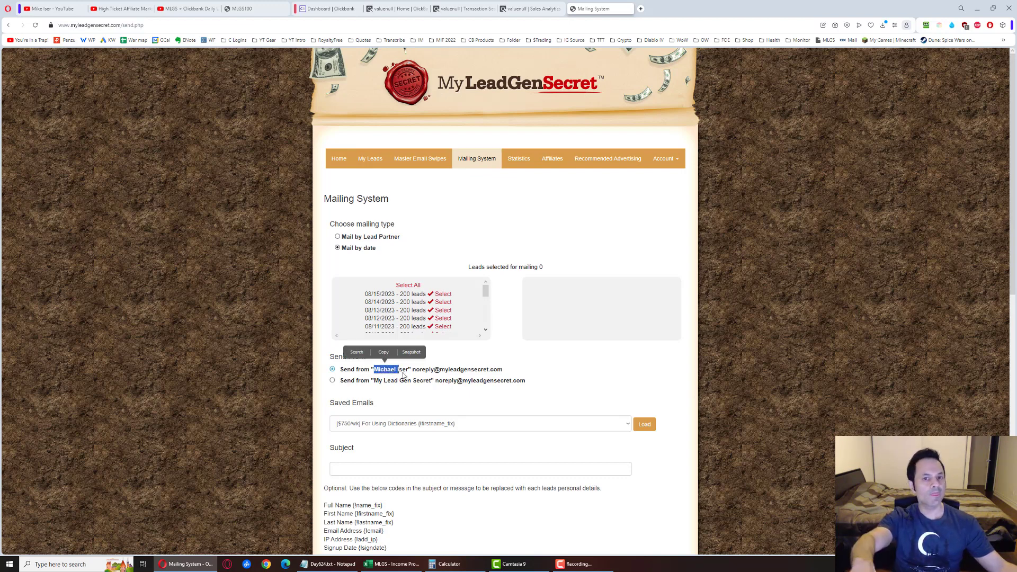
pyautogui.click(337, 158)
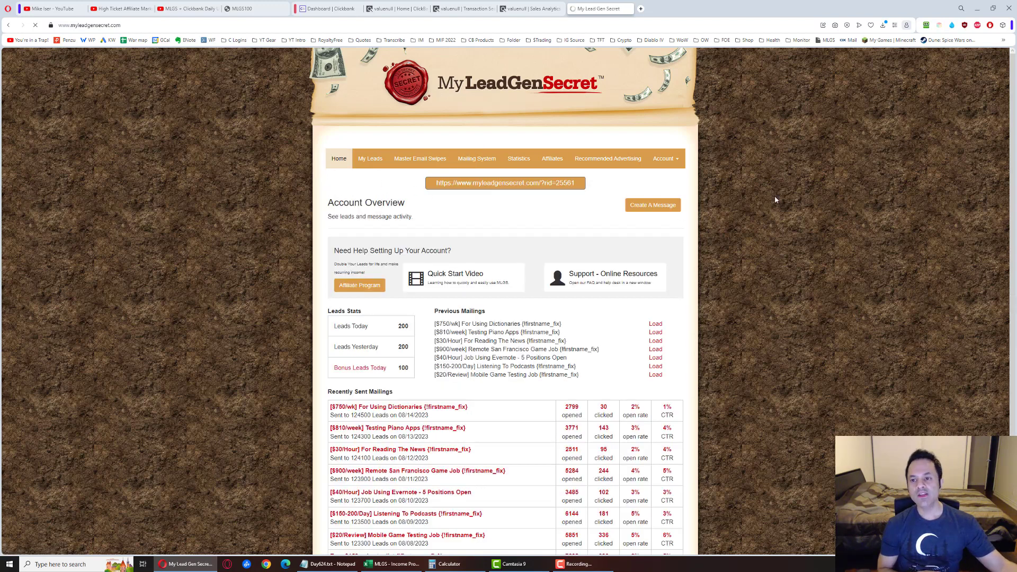
# Draw red arrows to the referral link and write 100 and 3 in the layering diagram.
pyautogui.click(952, 27)
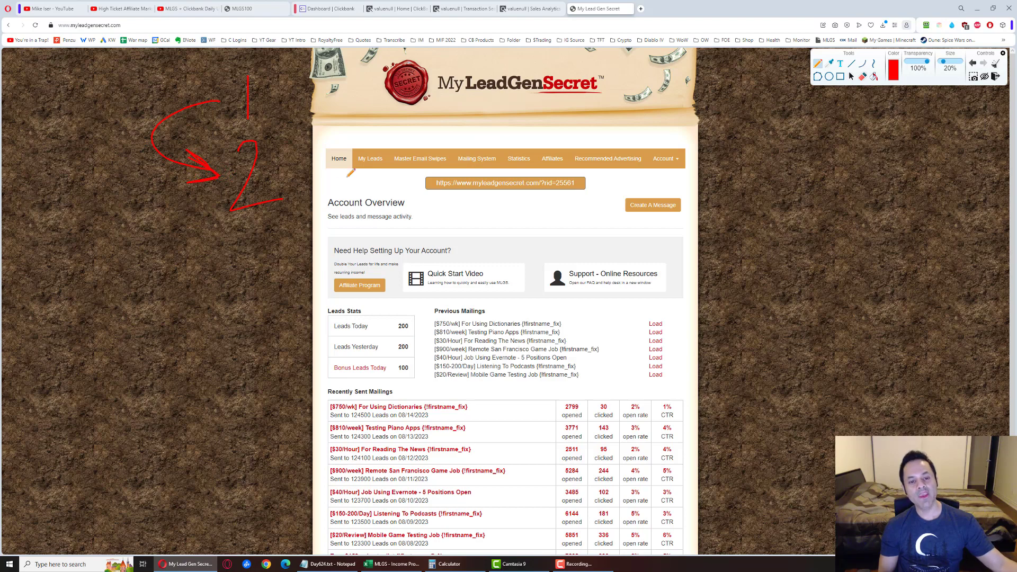
pyautogui.moveTo(276, 102)
pyautogui.mouseDown()
pyautogui.moveTo(429, 166)
pyautogui.moveTo(577, 185)
pyautogui.mouseUp()
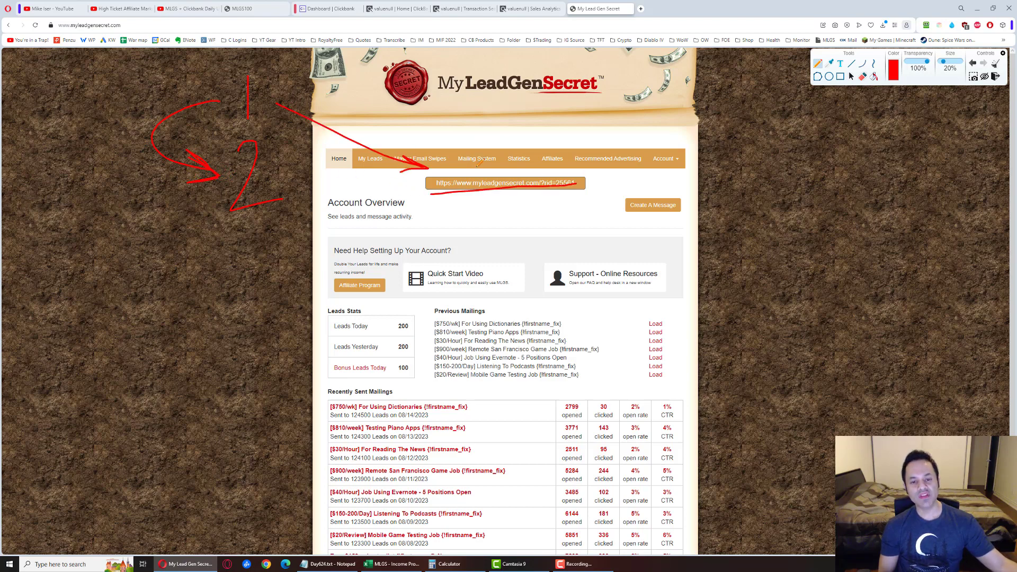
pyautogui.moveTo(390, 141); pyautogui.dragTo(415, 137)
pyautogui.moveTo(432, 79); pyautogui.dragTo(402, 151)
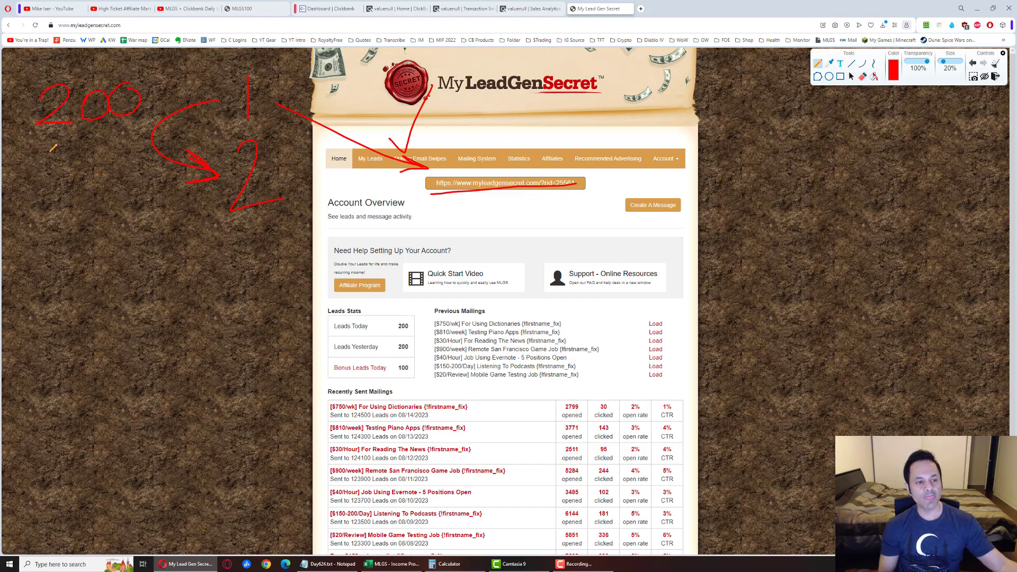
pyautogui.moveTo(99, 147); pyautogui.dragTo(79, 153)
pyautogui.moveTo(120, 153); pyautogui.dragTo(132, 173)
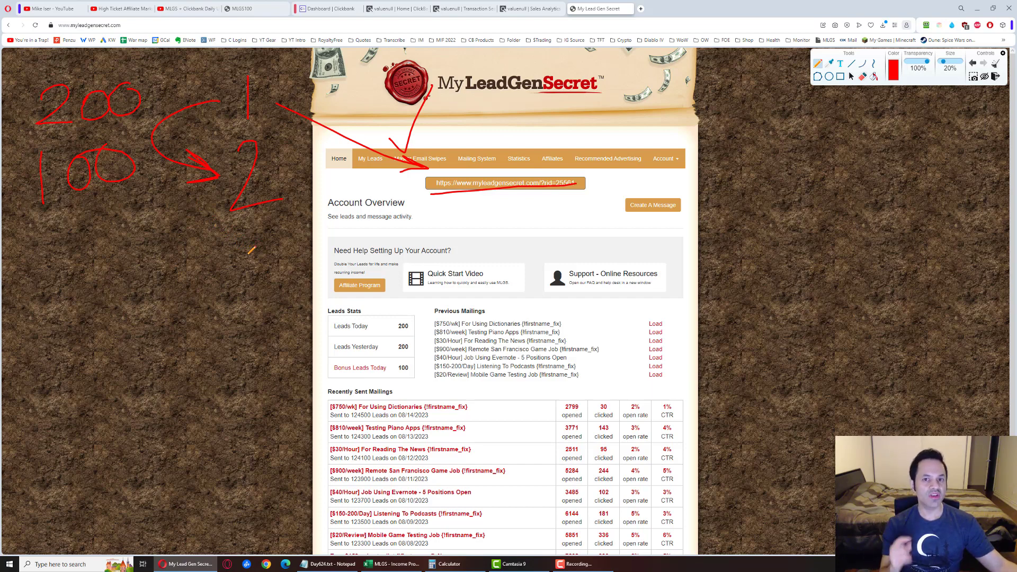
pyautogui.moveTo(262, 255); pyautogui.dragTo(236, 299)
pyautogui.moveTo(383, 105); pyautogui.dragTo(405, 149)
pyautogui.moveTo(427, 90); pyautogui.dragTo(396, 158)
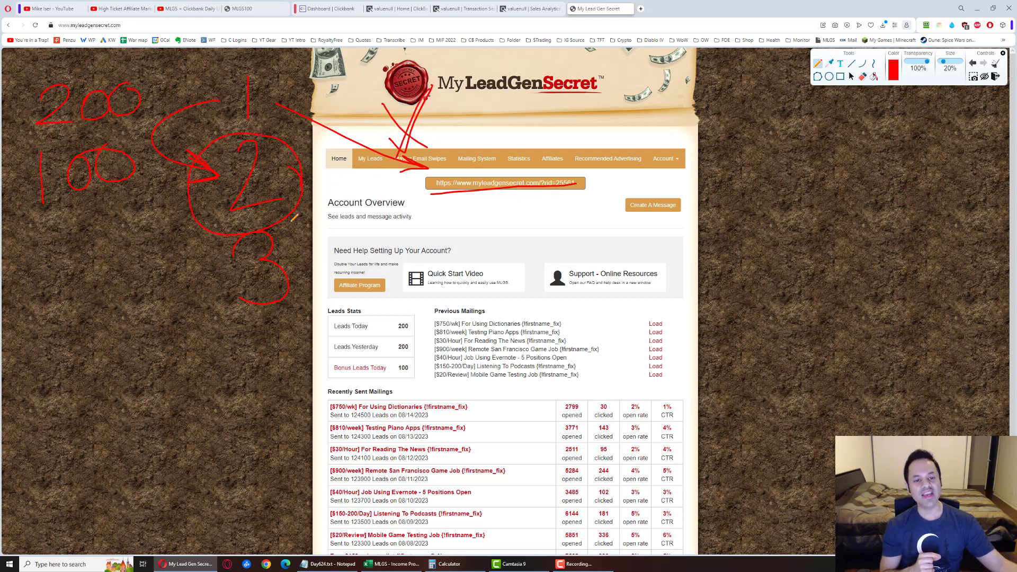
pyautogui.moveTo(294, 219); pyautogui.dragTo(450, 235)
pyautogui.moveTo(325, 220); pyautogui.dragTo(362, 157)
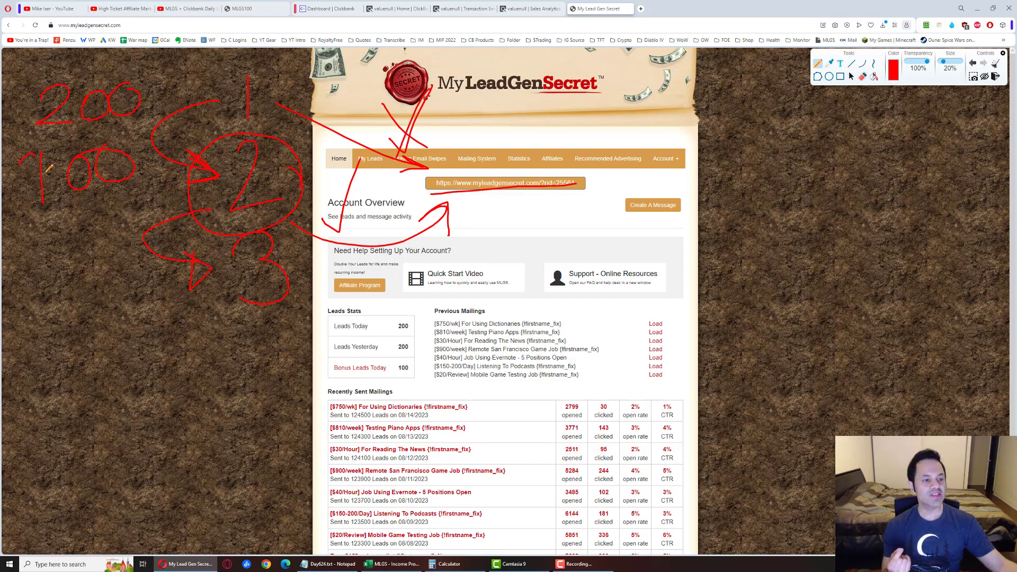
pyautogui.moveTo(81, 268); pyautogui.dragTo(94, 275)
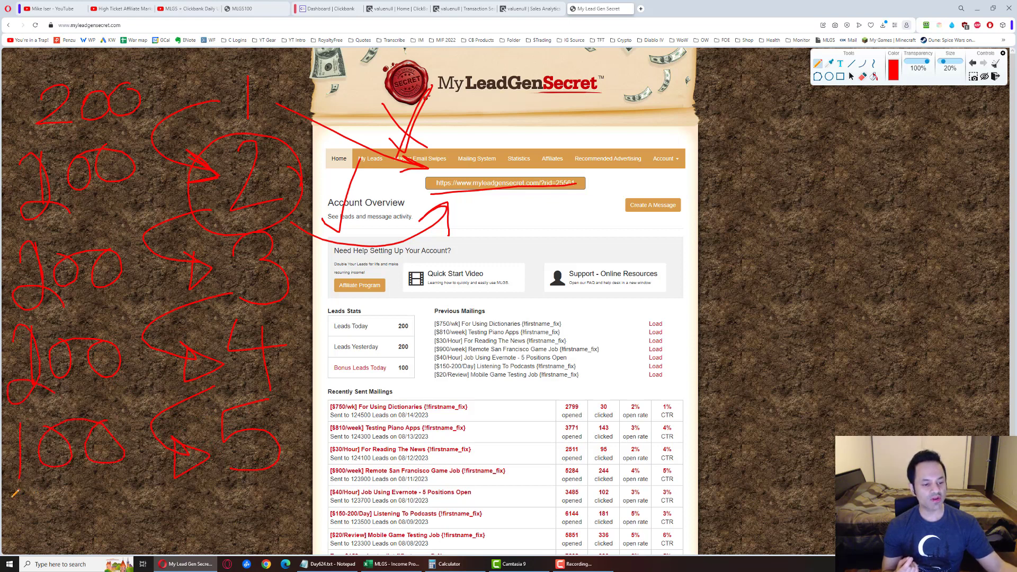
# Circle the lead stats, outline mailing stats toward Support, circle the 1K total, then erase everything.
pyautogui.moveTo(14, 493); pyautogui.dragTo(330, 481)
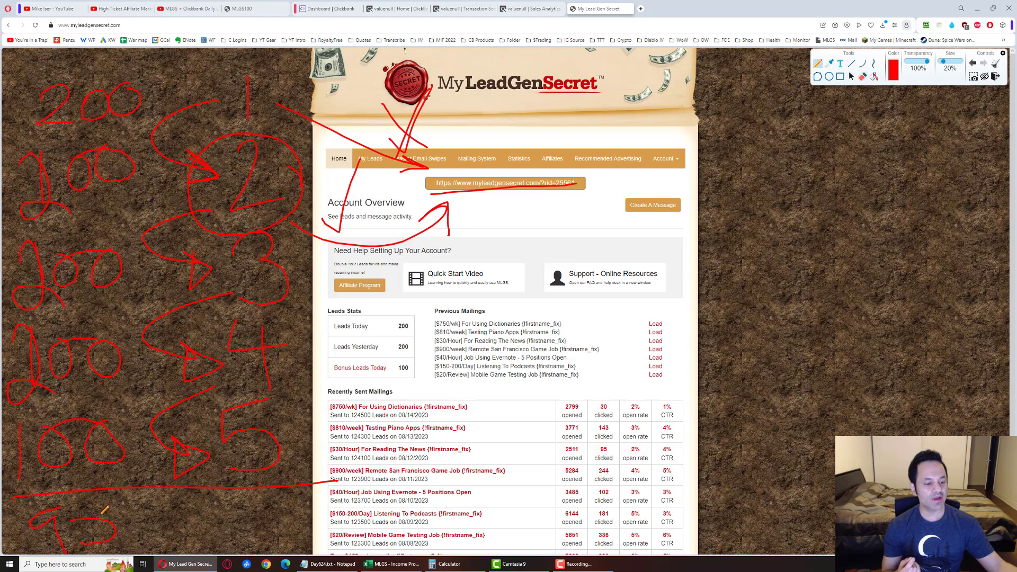
pyautogui.moveTo(125, 507); pyautogui.dragTo(145, 516)
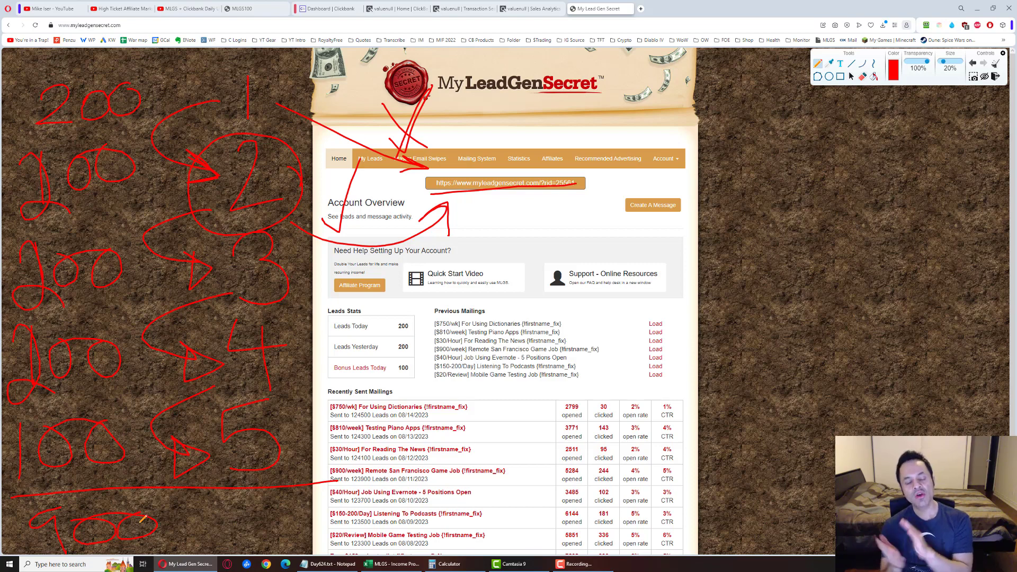
pyautogui.moveTo(383, 311)
pyautogui.mouseDown()
pyautogui.moveTo(425, 348)
pyautogui.moveTo(420, 304)
pyautogui.moveTo(457, 350)
pyautogui.moveTo(374, 302)
pyautogui.mouseUp()
pyautogui.moveTo(381, 388); pyautogui.dragTo(402, 433)
pyautogui.moveTo(415, 390); pyautogui.dragTo(438, 387)
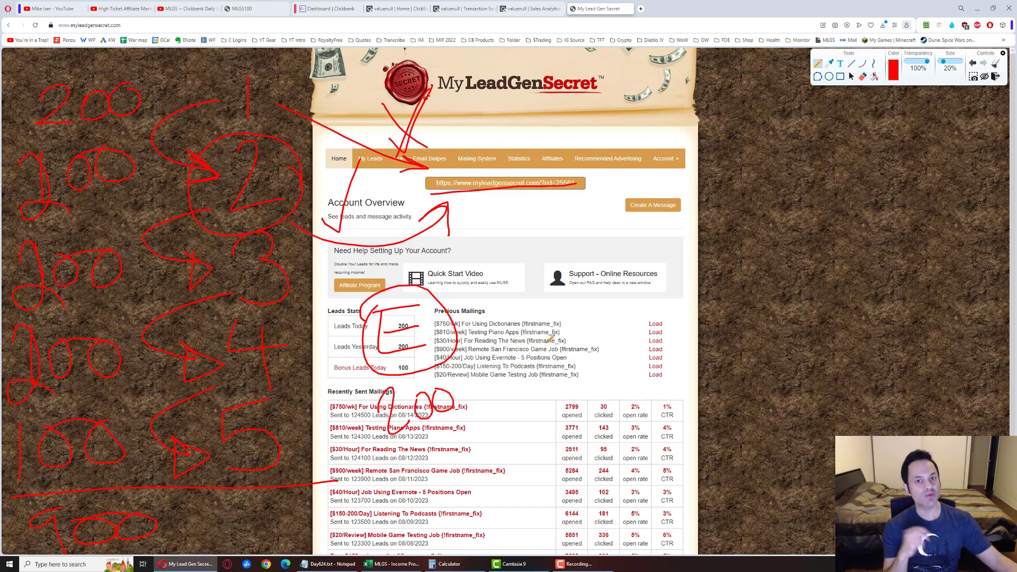
pyautogui.moveTo(541, 275); pyautogui.dragTo(642, 338)
pyautogui.moveTo(641, 271); pyautogui.dragTo(526, 268)
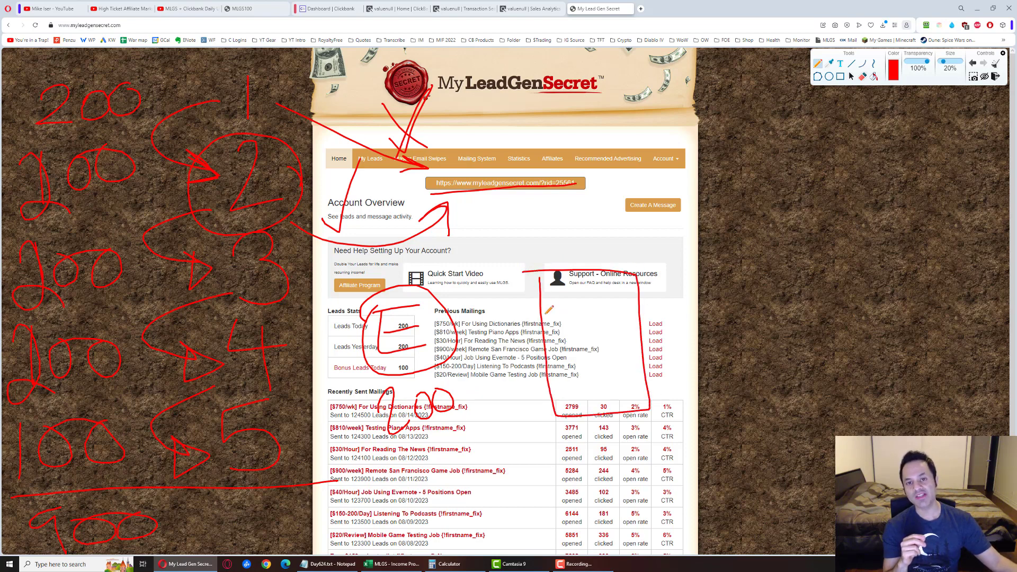
pyautogui.moveTo(231, 477)
pyautogui.mouseDown()
pyautogui.moveTo(291, 469)
pyautogui.moveTo(231, 480)
pyautogui.mouseUp()
pyautogui.moveTo(440, 201)
pyautogui.mouseDown()
pyautogui.moveTo(536, 193)
pyautogui.moveTo(605, 302)
pyautogui.moveTo(616, 283)
pyautogui.mouseUp()
pyautogui.moveTo(587, 323)
pyautogui.mouseDown()
pyautogui.moveTo(611, 324)
pyautogui.moveTo(598, 364)
pyautogui.moveTo(326, 469)
pyautogui.moveTo(327, 453)
pyautogui.moveTo(300, 451)
pyautogui.moveTo(307, 462)
pyautogui.mouseUp()
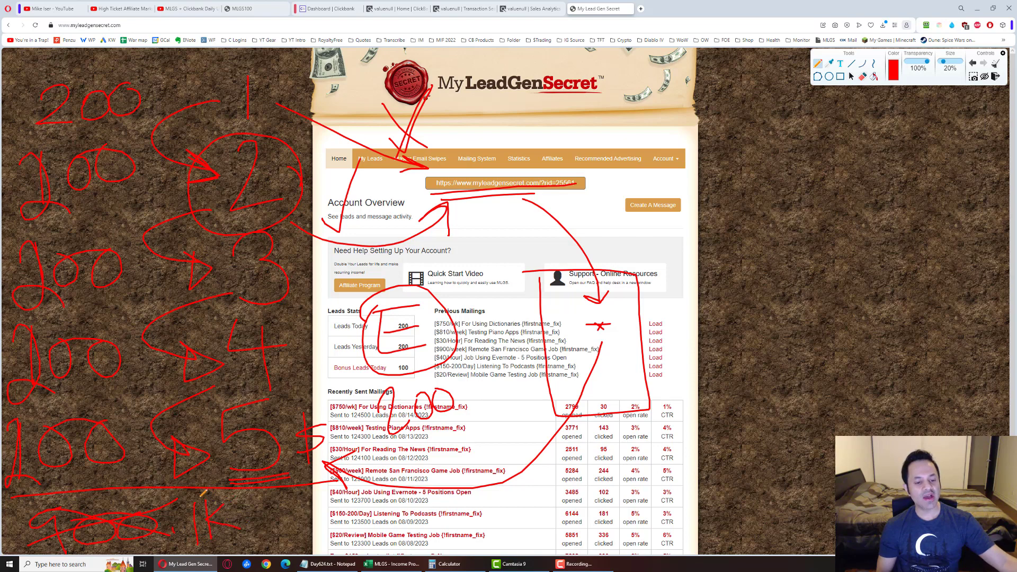
pyautogui.moveTo(213, 492); pyautogui.dragTo(192, 507)
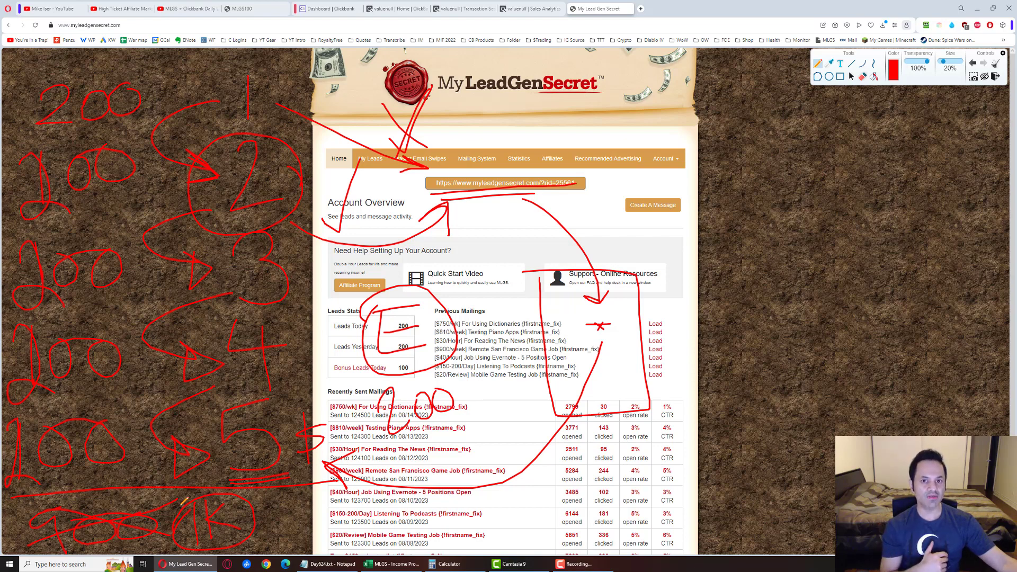
pyautogui.moveTo(303, 459); pyautogui.dragTo(305, 489)
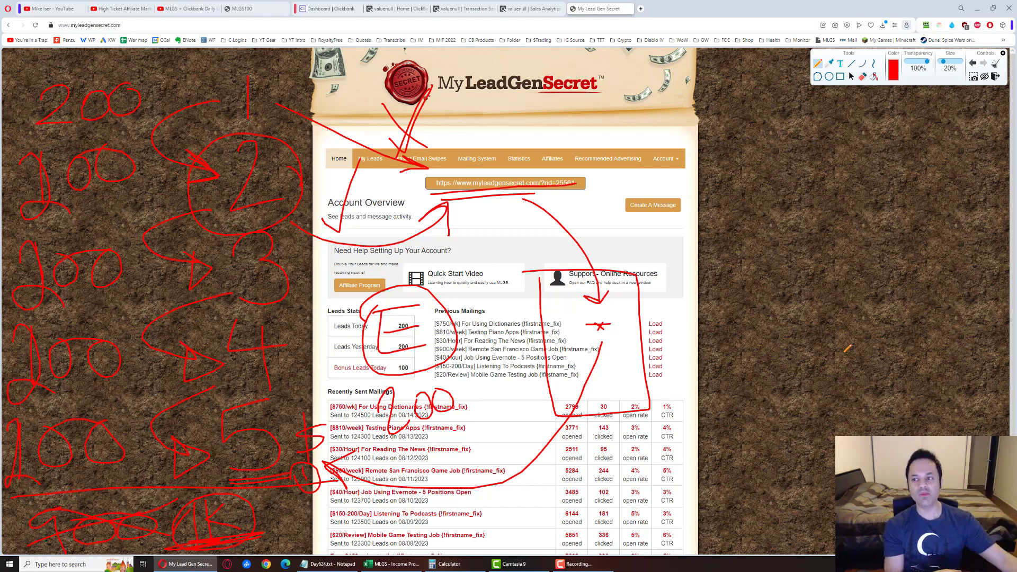
pyautogui.click(996, 70)
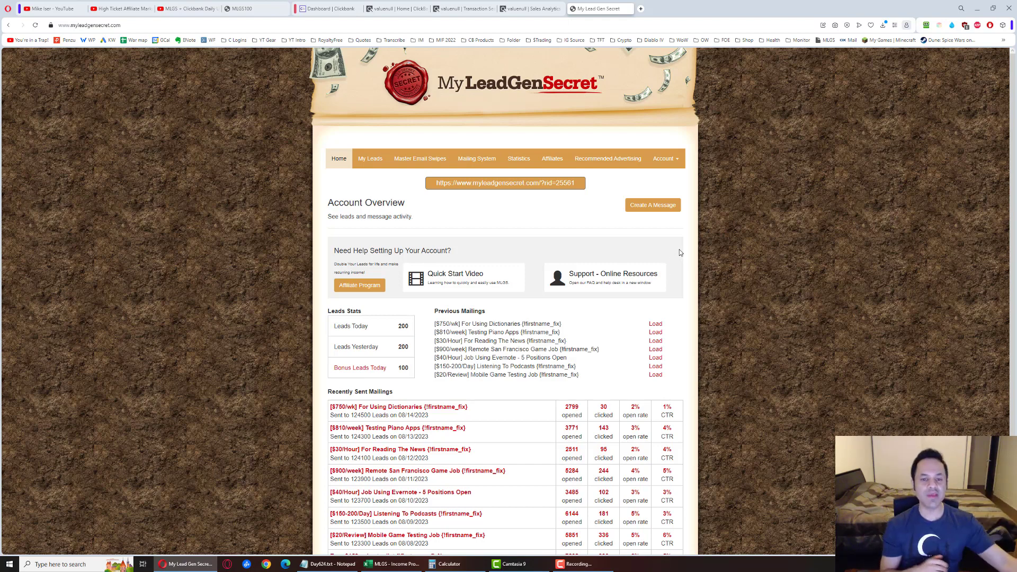
# On the Mailing System page, select all lead dates, pick a suggested subject and load the saved Instagram posting email.
pyautogui.click(476, 160)
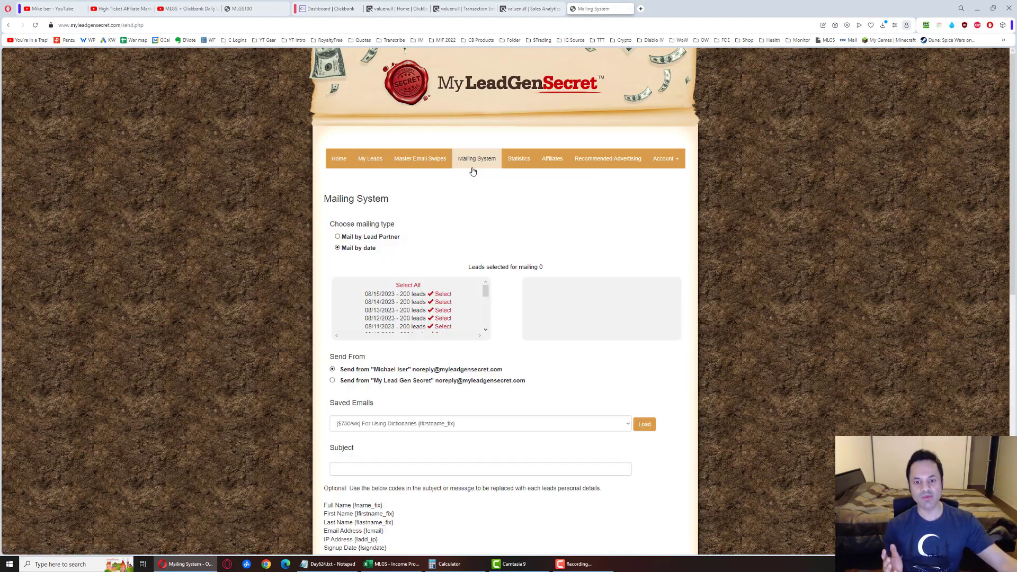
pyautogui.click(407, 285)
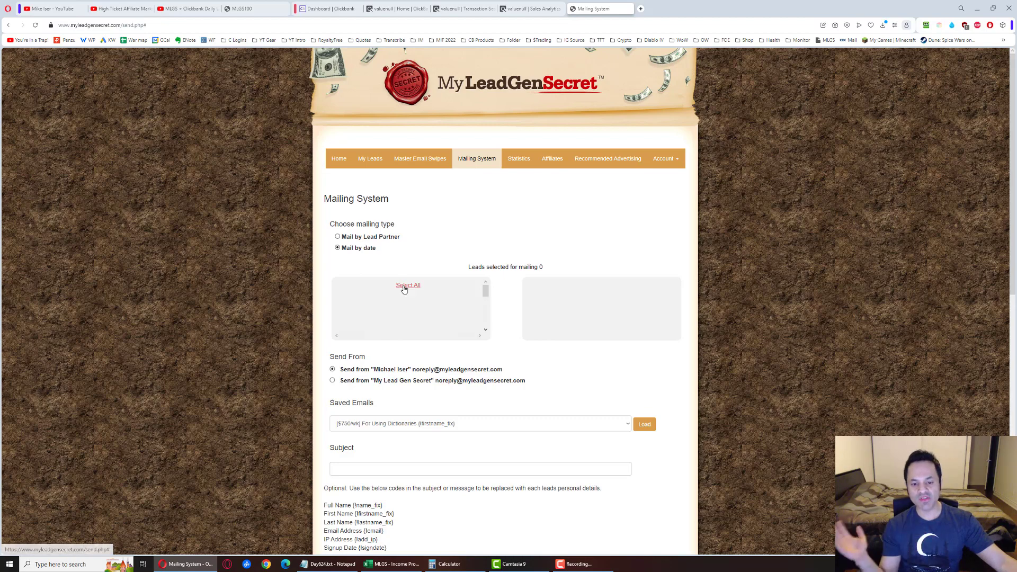
pyautogui.scroll(-4, 404, 287)
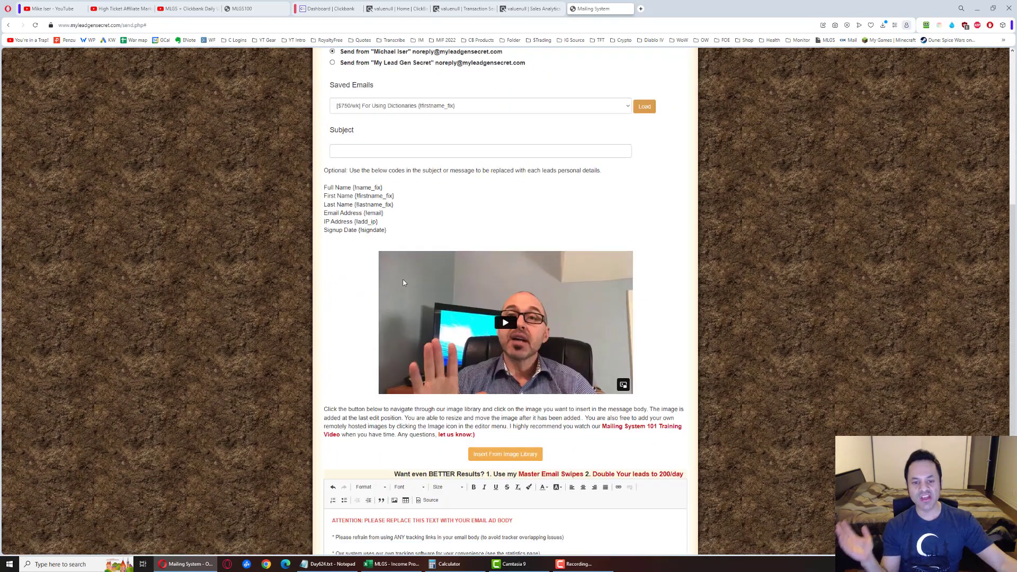
pyautogui.click(363, 153)
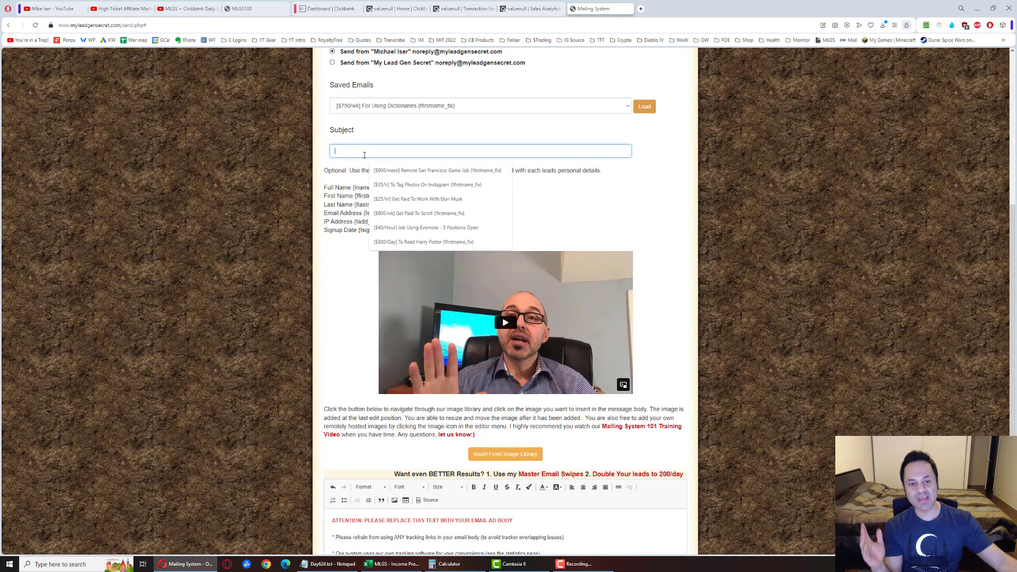
pyautogui.click(397, 203)
pyautogui.click(392, 106)
pyautogui.scroll(-3, 392, 182)
pyautogui.scroll(-3, 392, 189)
pyautogui.scroll(-2, 391, 189)
pyautogui.scroll(-2, 392, 189)
pyautogui.click(393, 190)
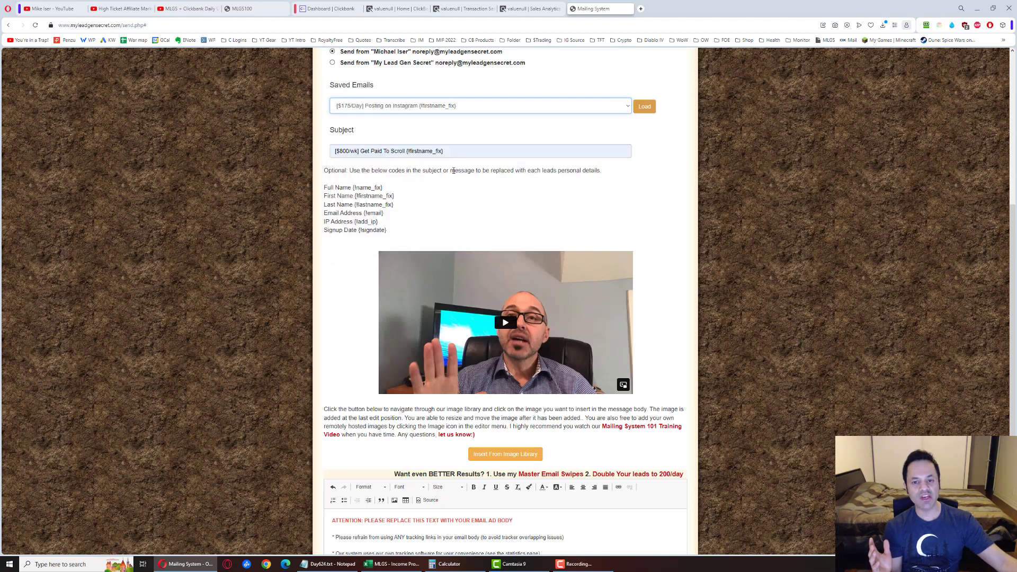
pyautogui.click(647, 107)
pyautogui.scroll(-4, 268, 279)
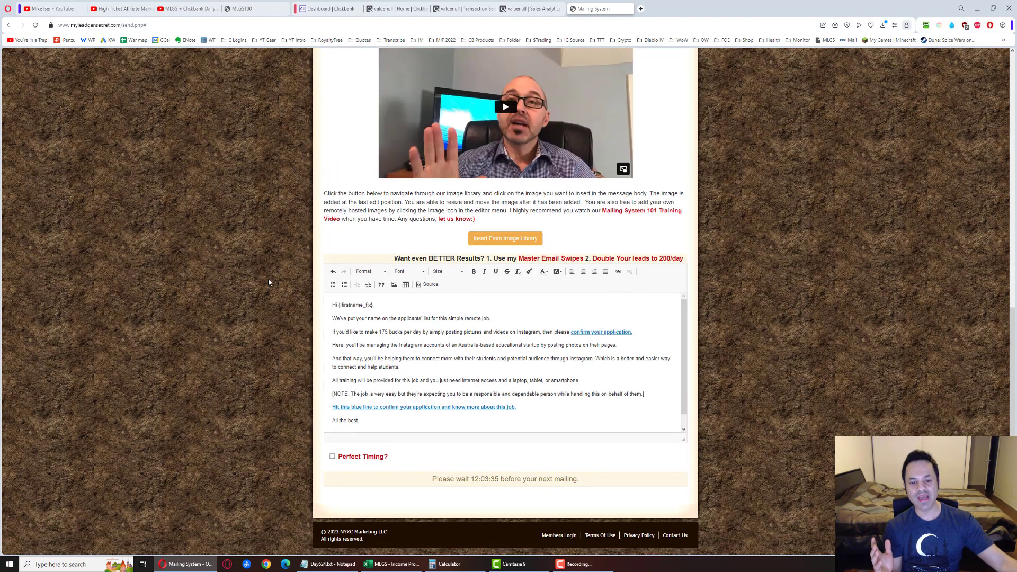
pyautogui.scroll(-1, 397, 366)
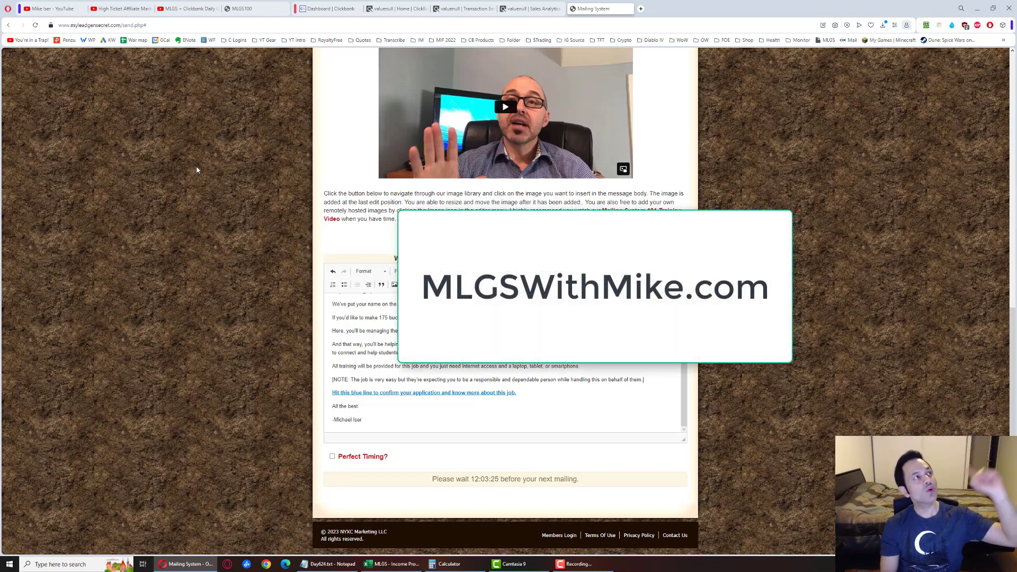
# Open the mlgswithmike.com description link to the Day #430 review video and scrub through it.
pyautogui.click(188, 9)
pyautogui.moveTo(375, 326); pyautogui.dragTo(219, 309)
pyautogui.click(417, 325)
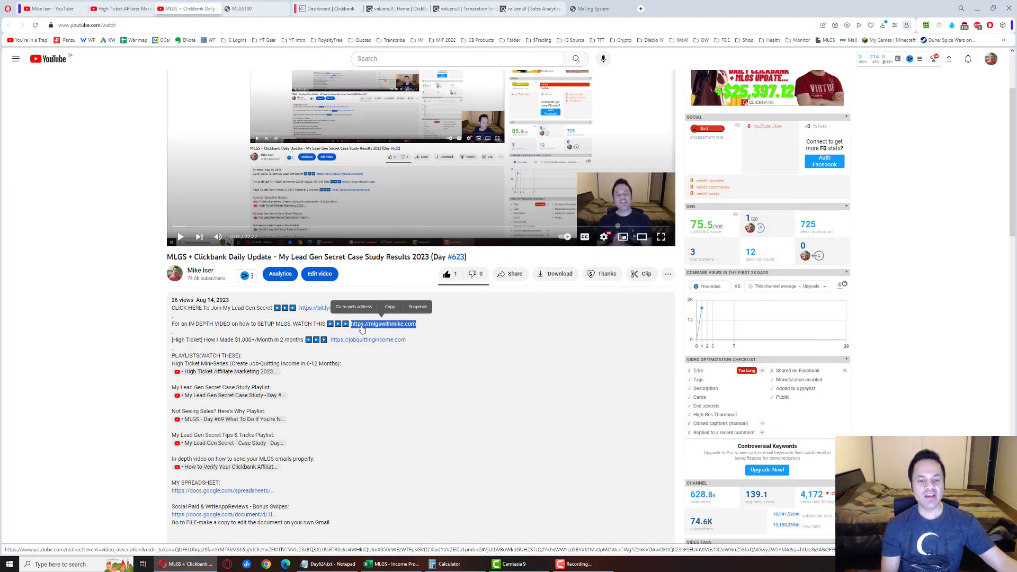
pyautogui.click(361, 326)
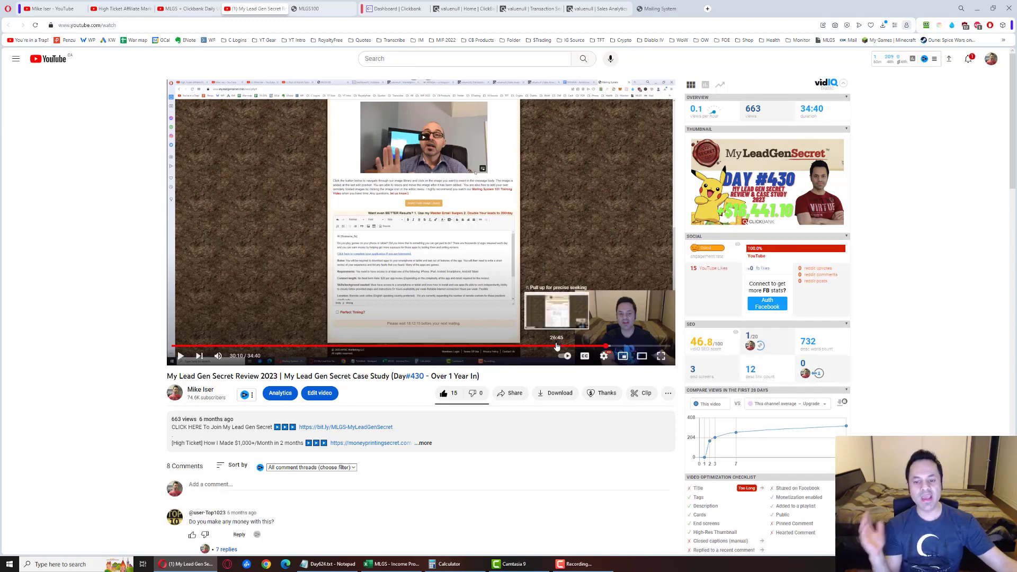
pyautogui.moveTo(421, 223)
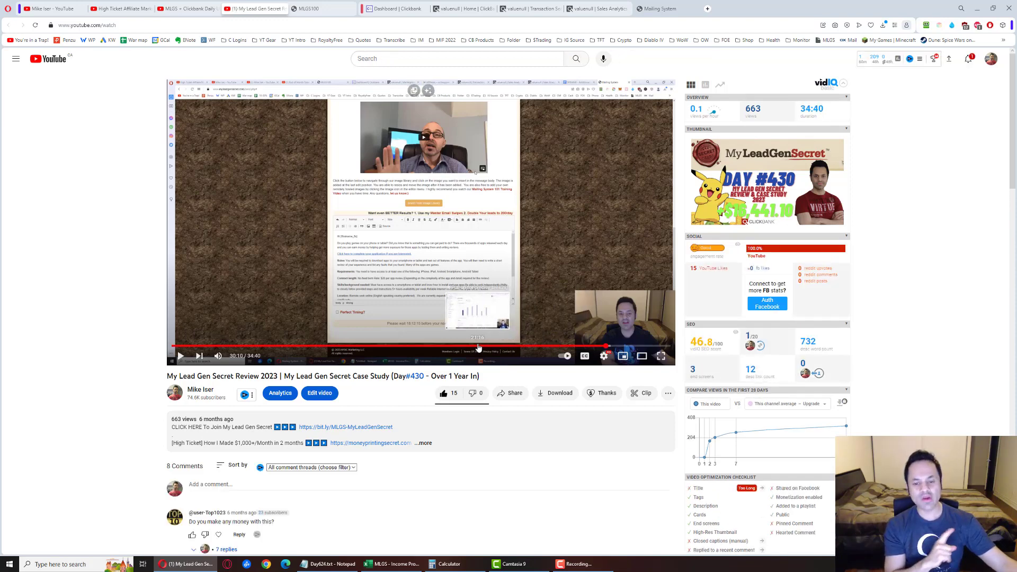
pyautogui.click(478, 348)
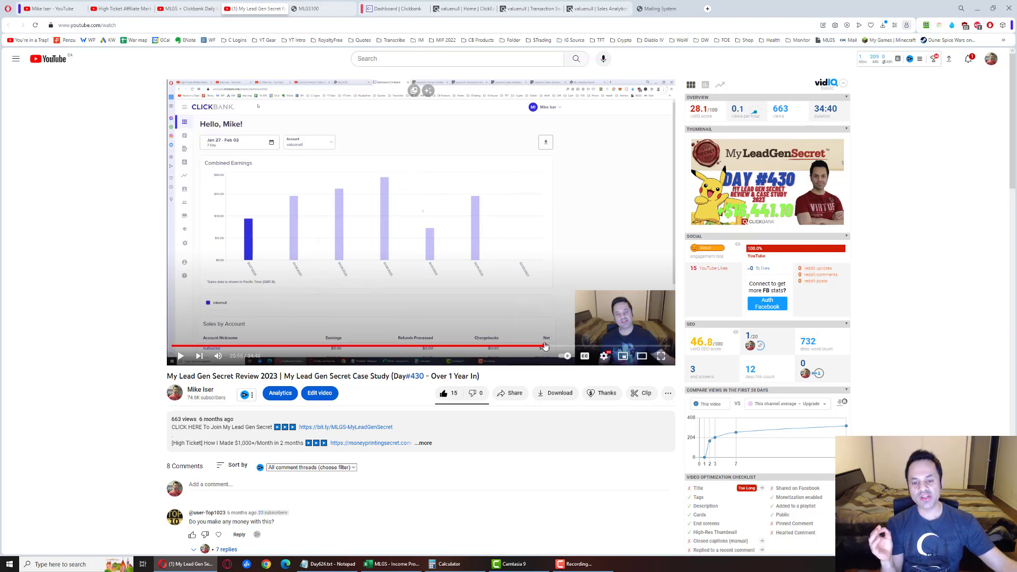
pyautogui.click(545, 346)
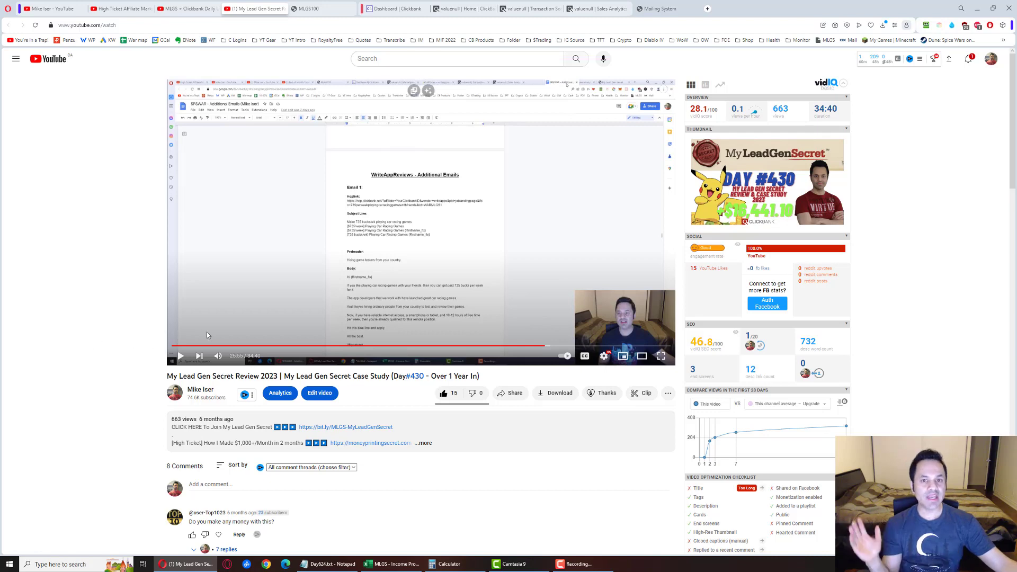
# Highlight the jobquittingincome.com description link, then switch to the High Ticket Affiliate Marketing Guide 2023 playlist.
pyautogui.click(188, 8)
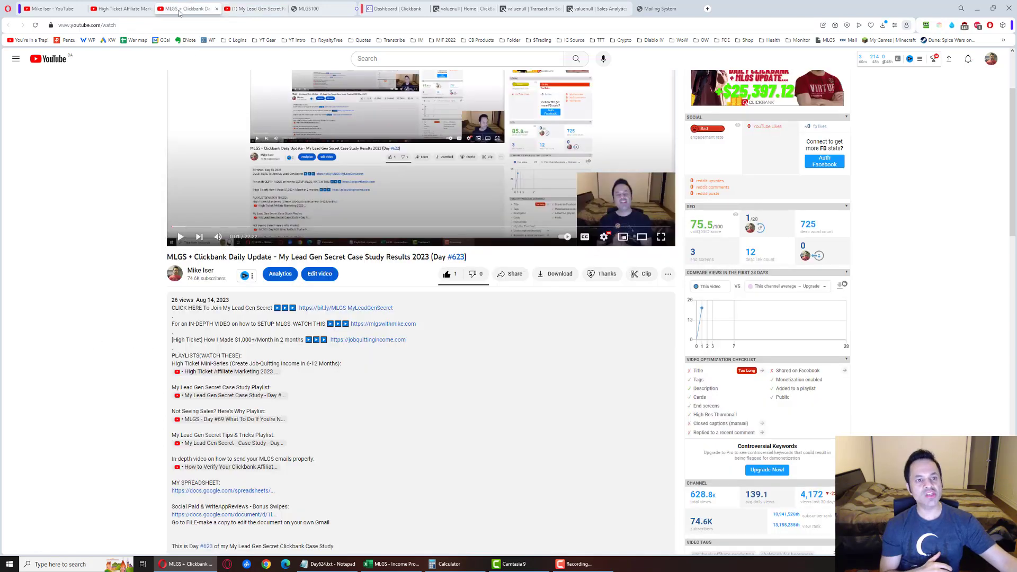
pyautogui.moveTo(409, 309); pyautogui.dragTo(300, 308)
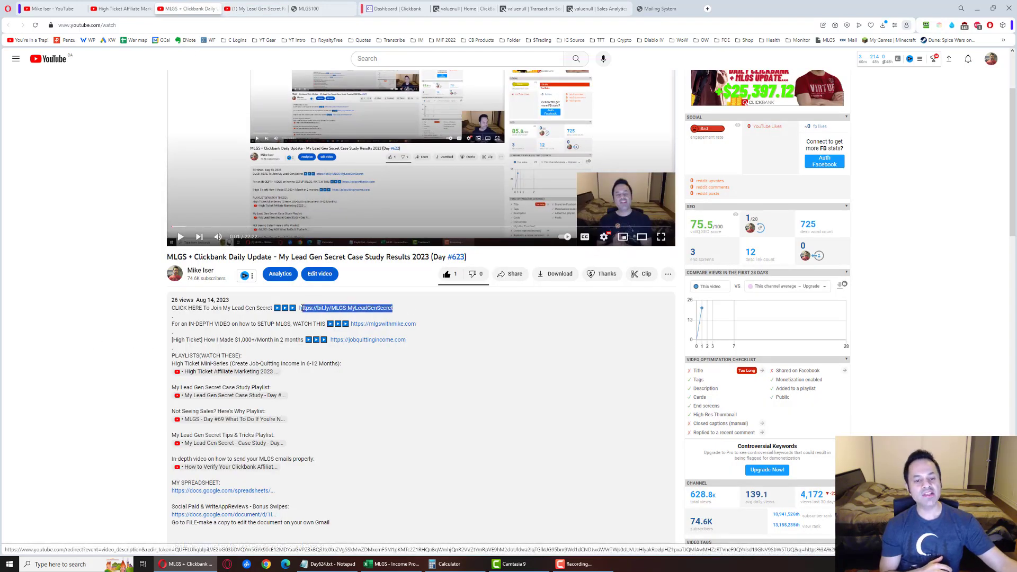
pyautogui.scroll(2, 300, 308)
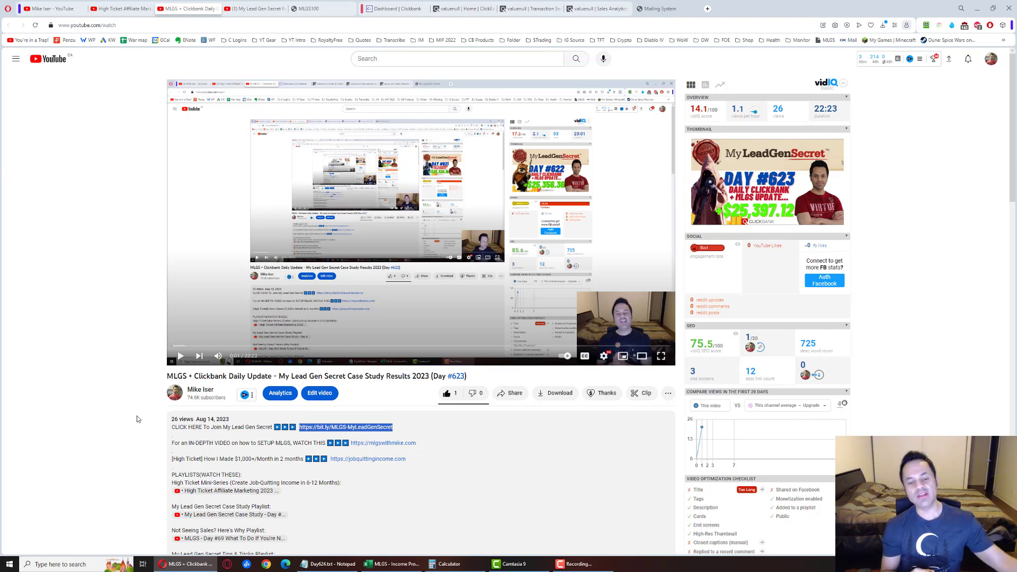
pyautogui.moveTo(406, 459); pyautogui.dragTo(305, 459)
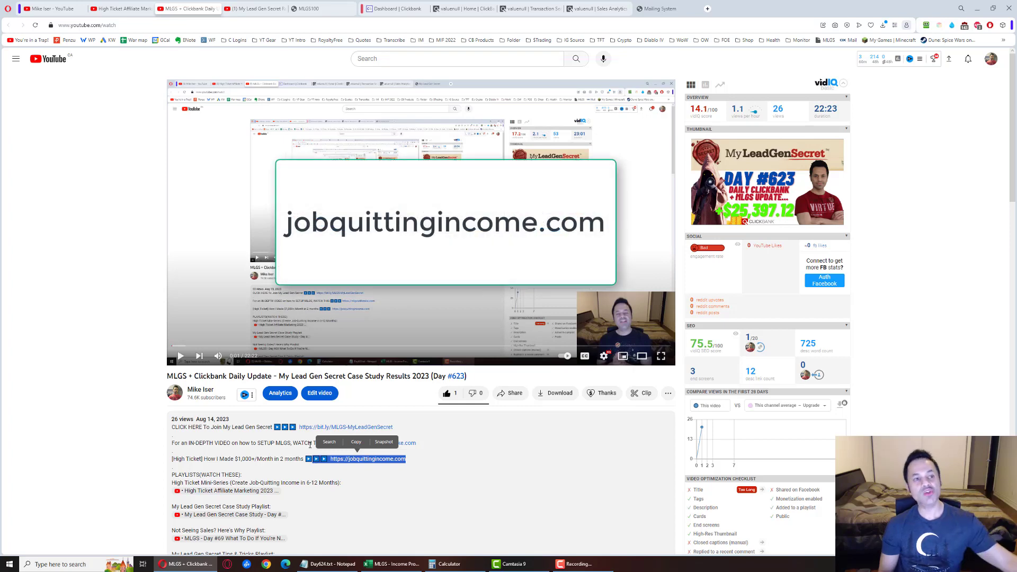
pyautogui.click(119, 8)
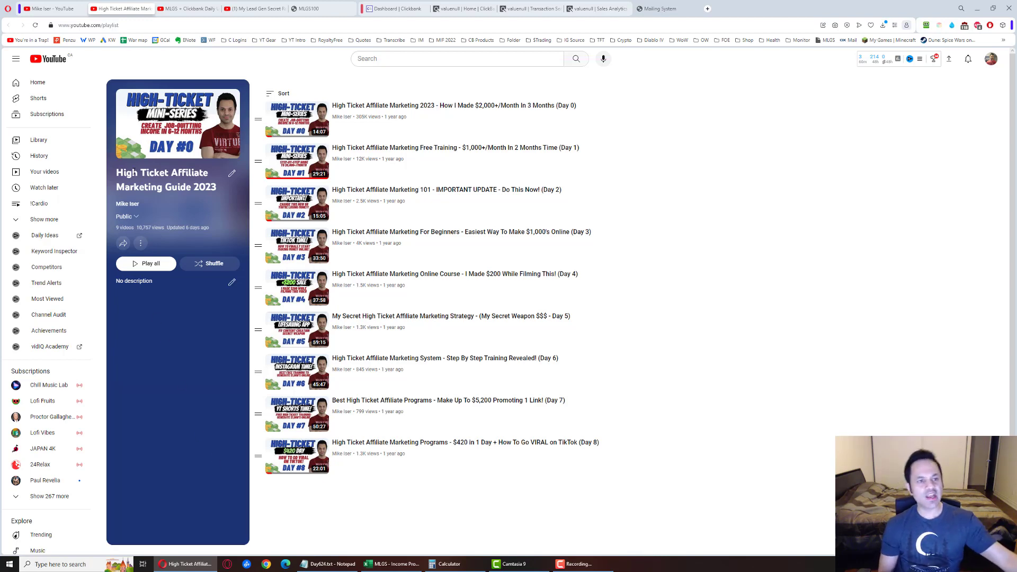
pyautogui.click(188, 9)
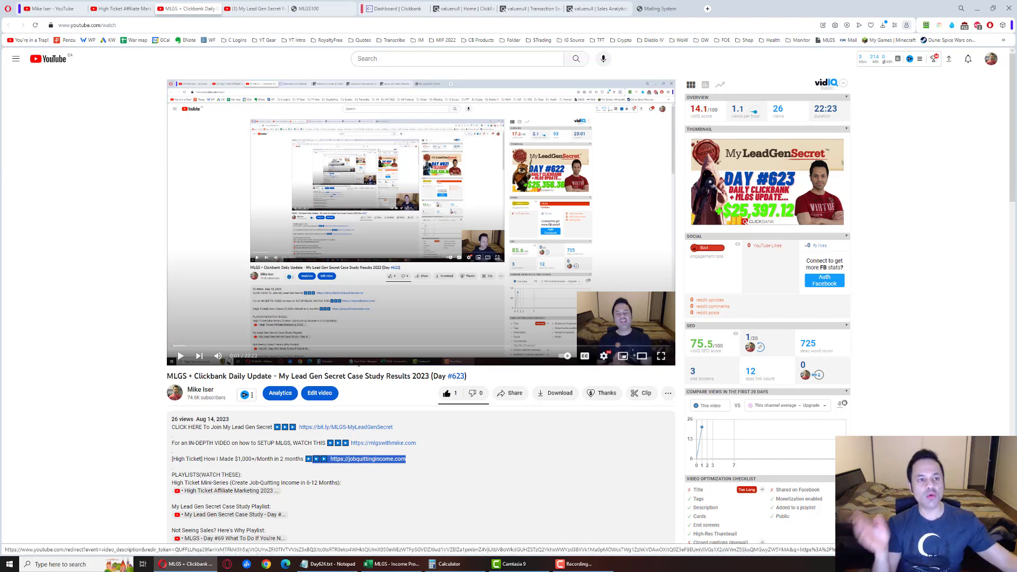
pyautogui.click(111, 9)
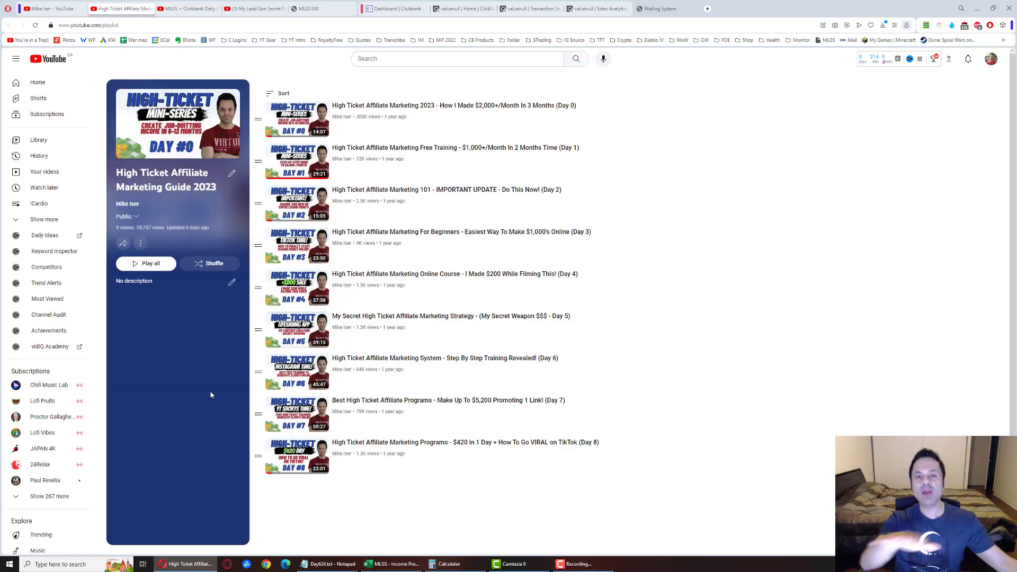